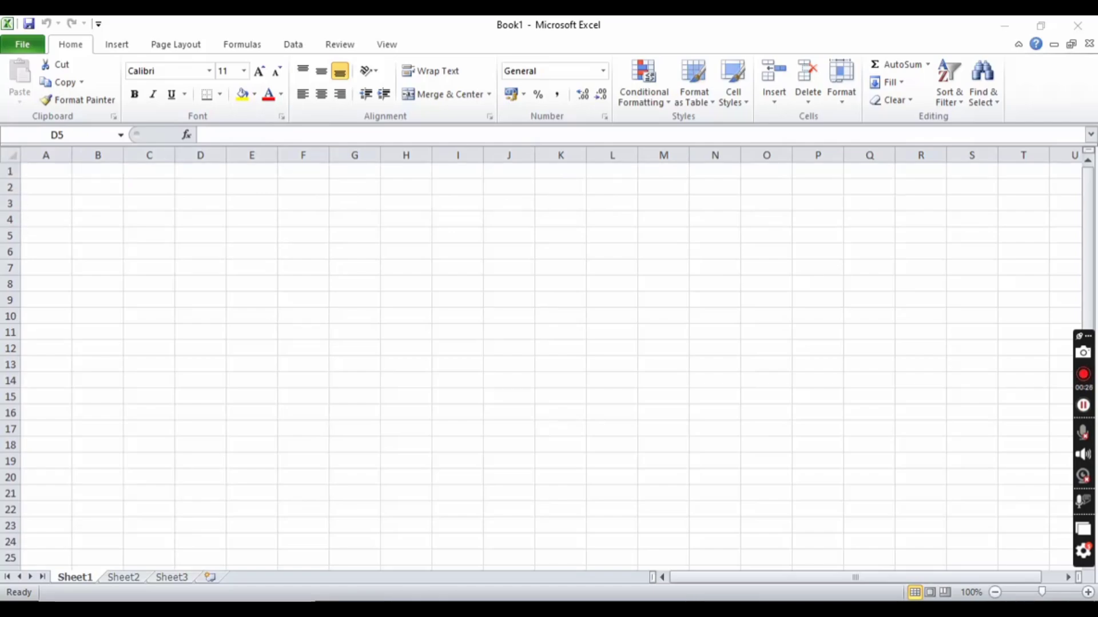
Enter Sunday in C4, autofill the weekdays down to C14, and widen column C to fit the names.
click(155, 218)
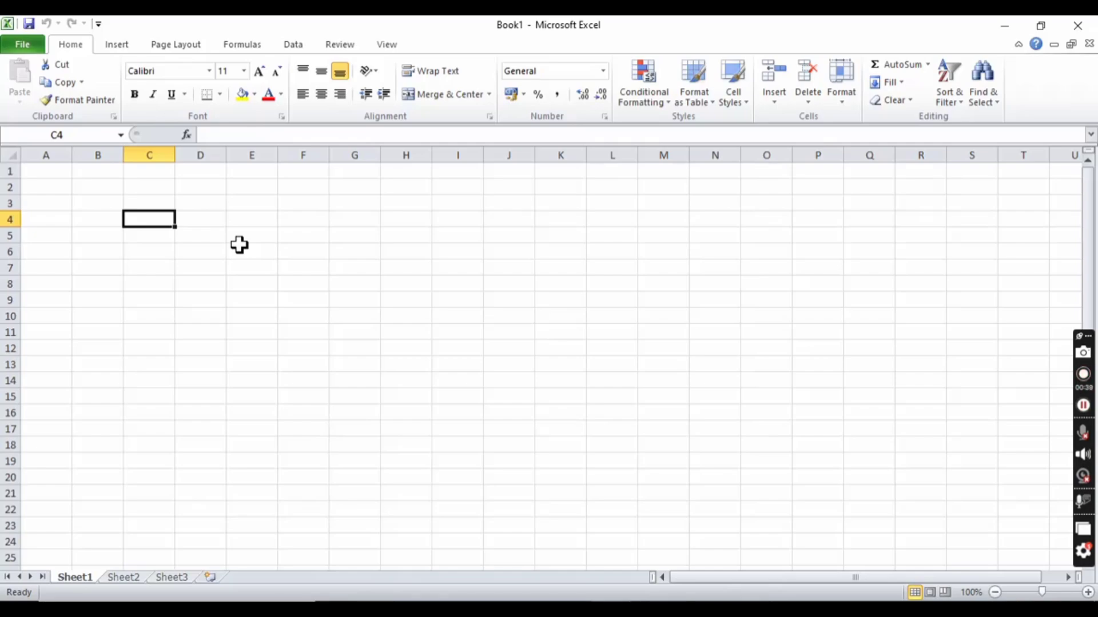
text(s)
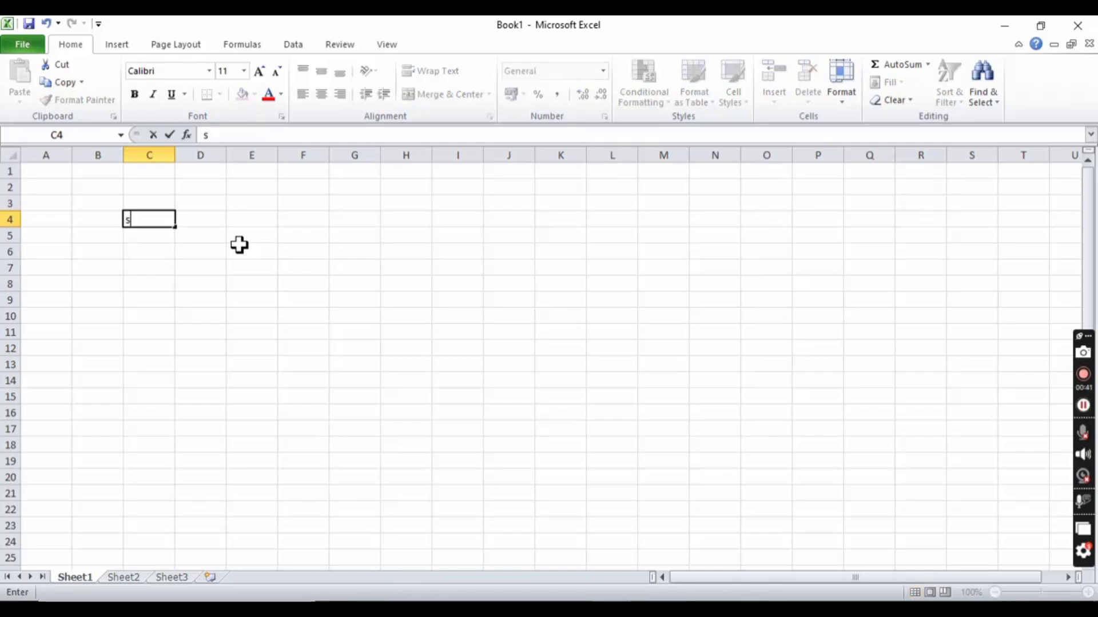
text(unday)
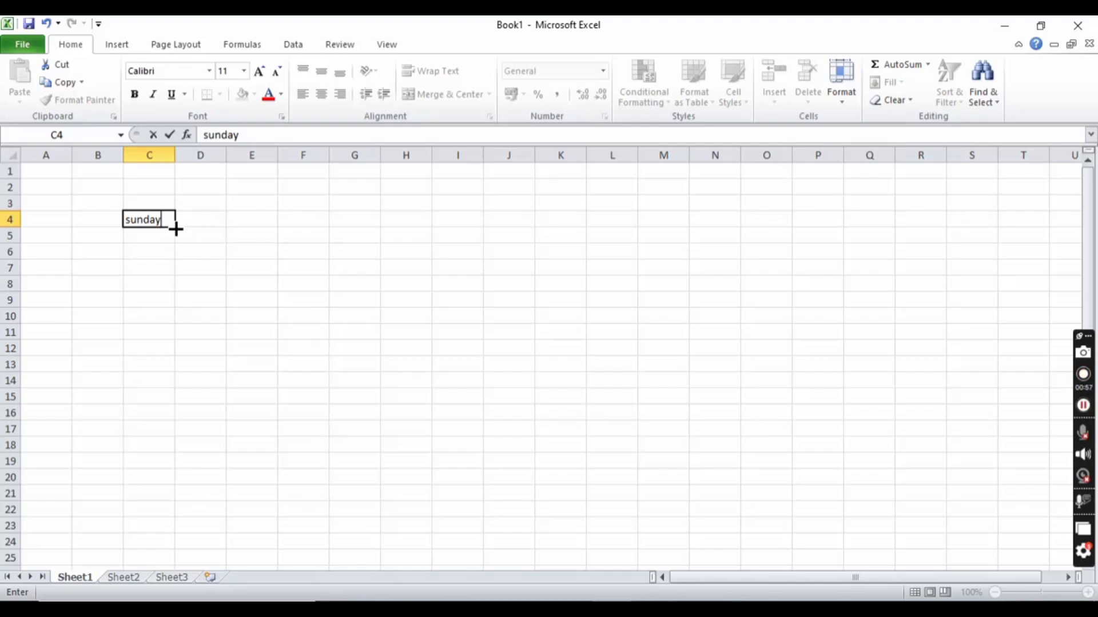
drag(177, 226, 191, 399)
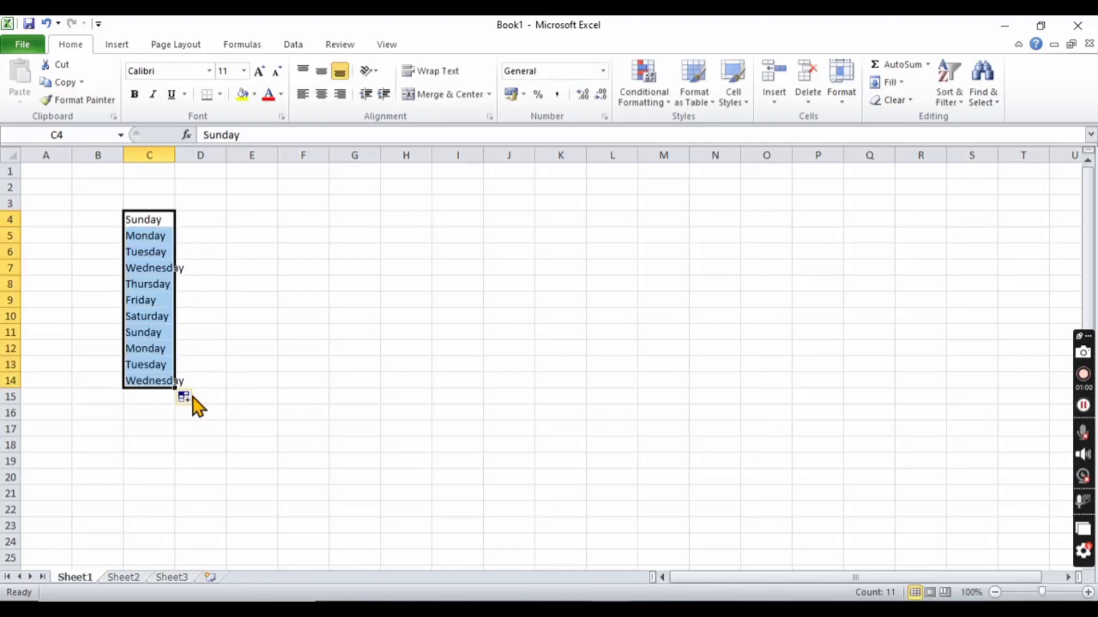
click(306, 363)
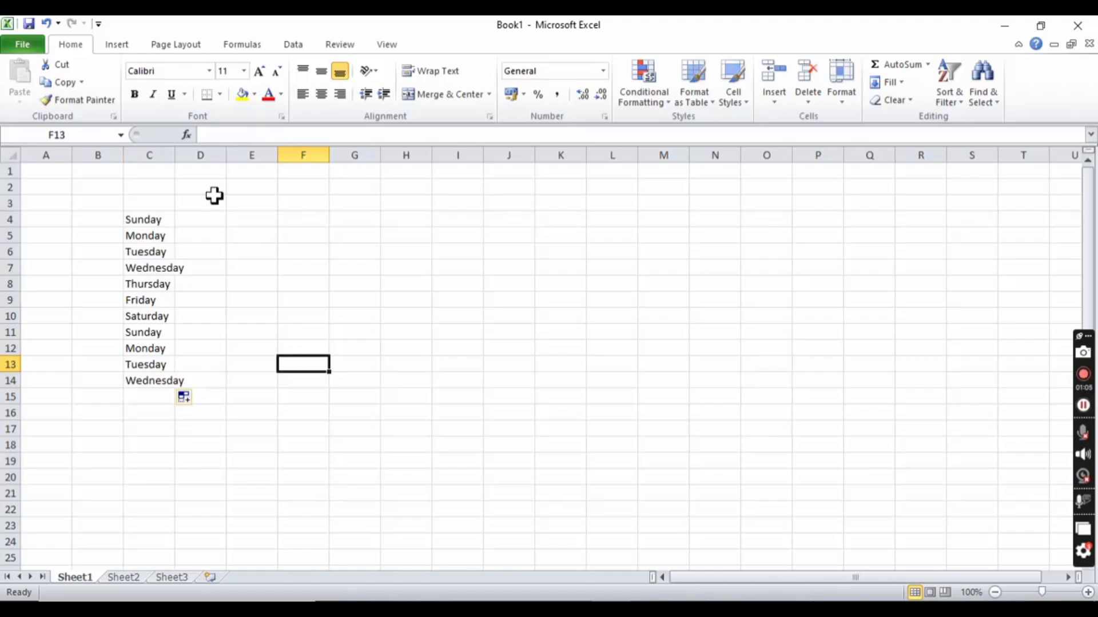
drag(178, 157, 191, 158)
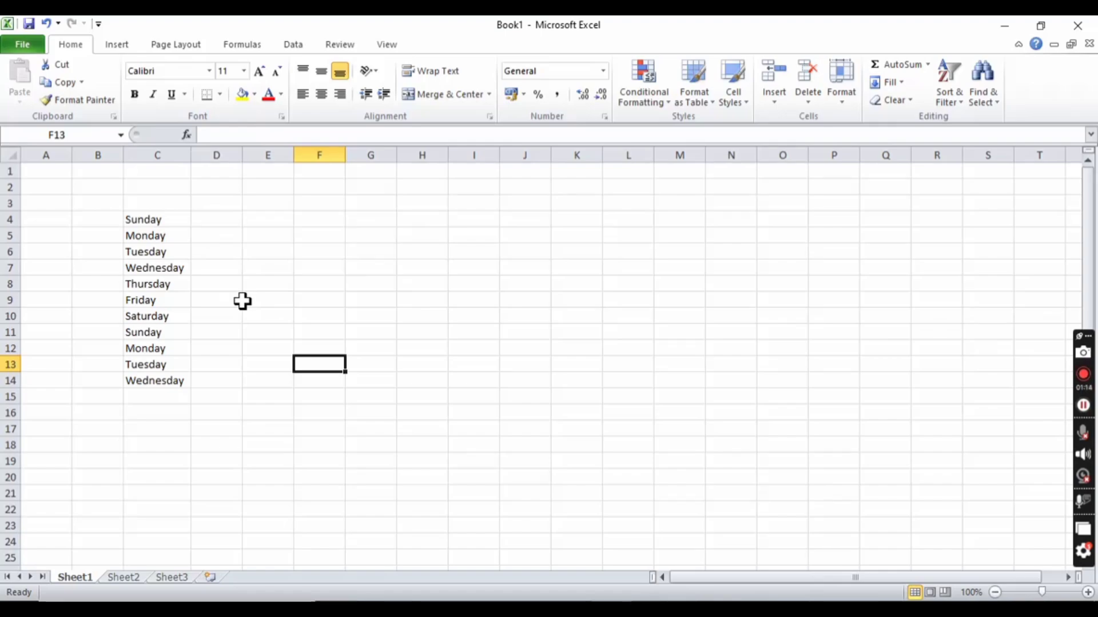
Enter january in D4, autofill the months down to D18, and widen column D to fit the names.
click(225, 215)
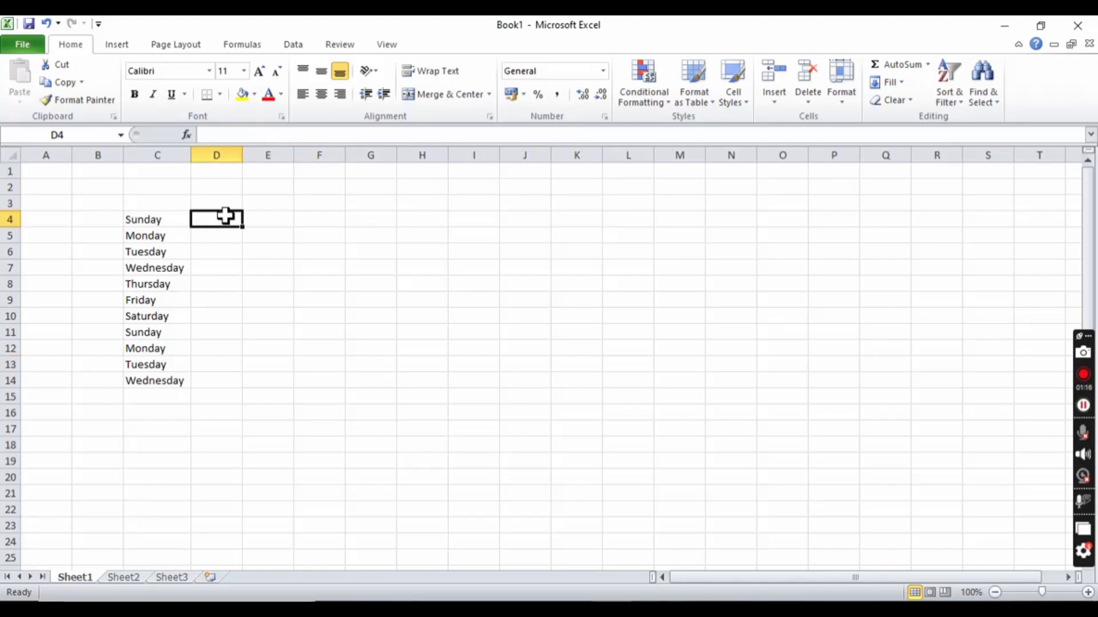
text(j)
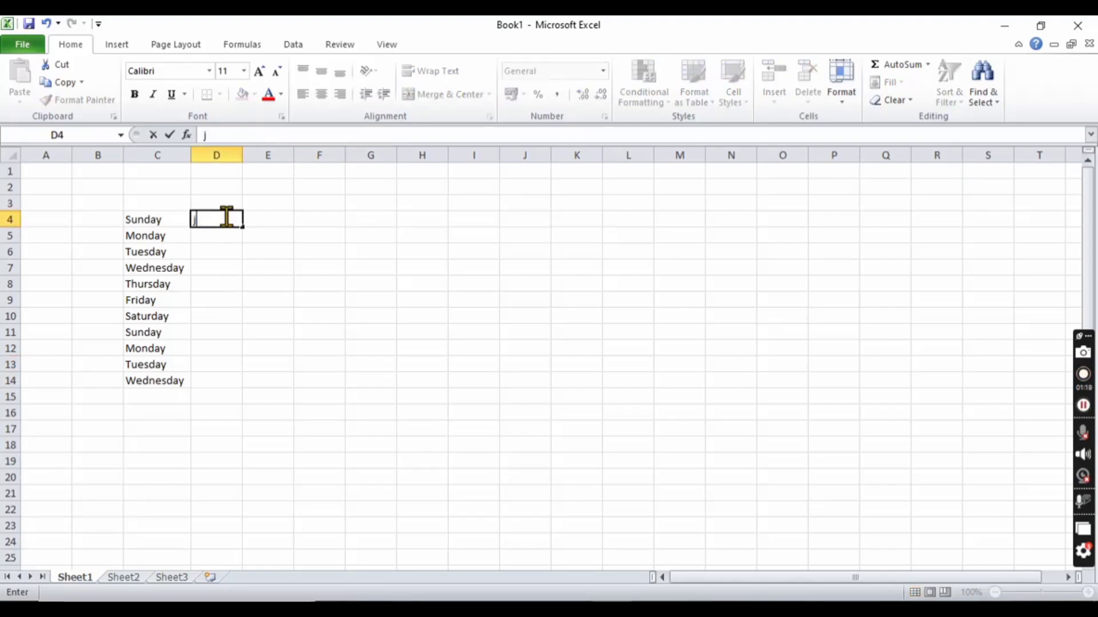
text(anuary)
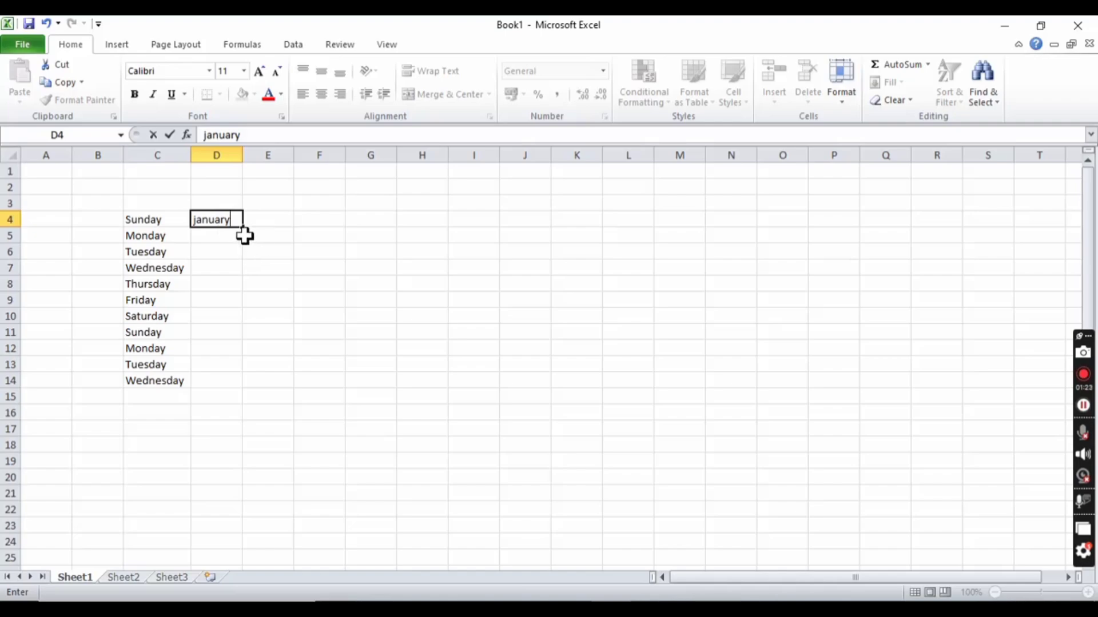
drag(242, 227, 252, 450)
click(381, 401)
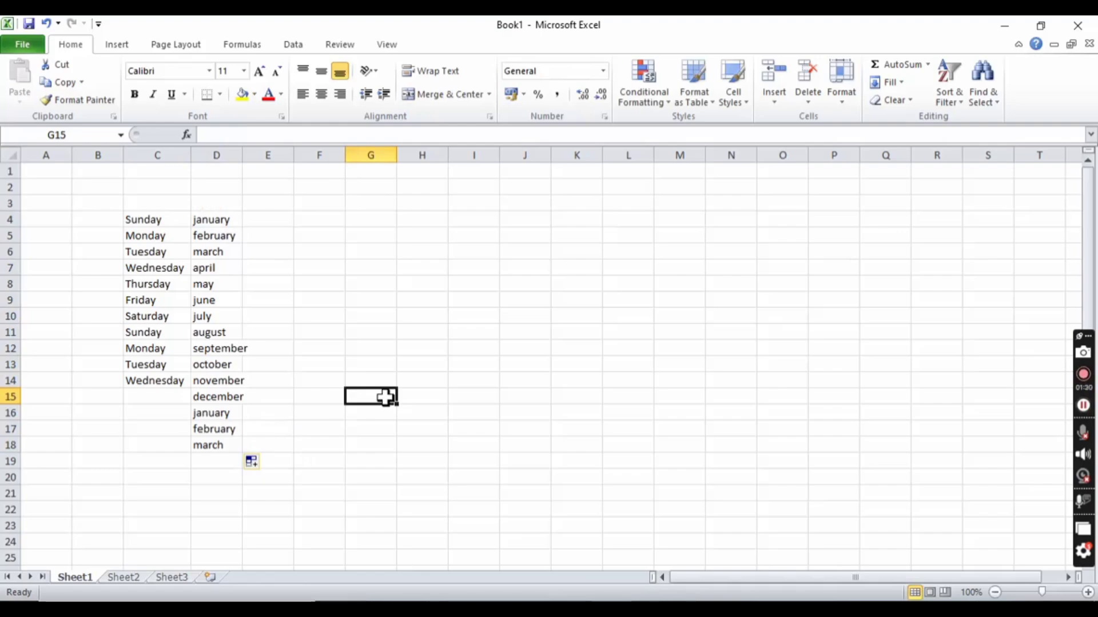
drag(243, 153, 253, 155)
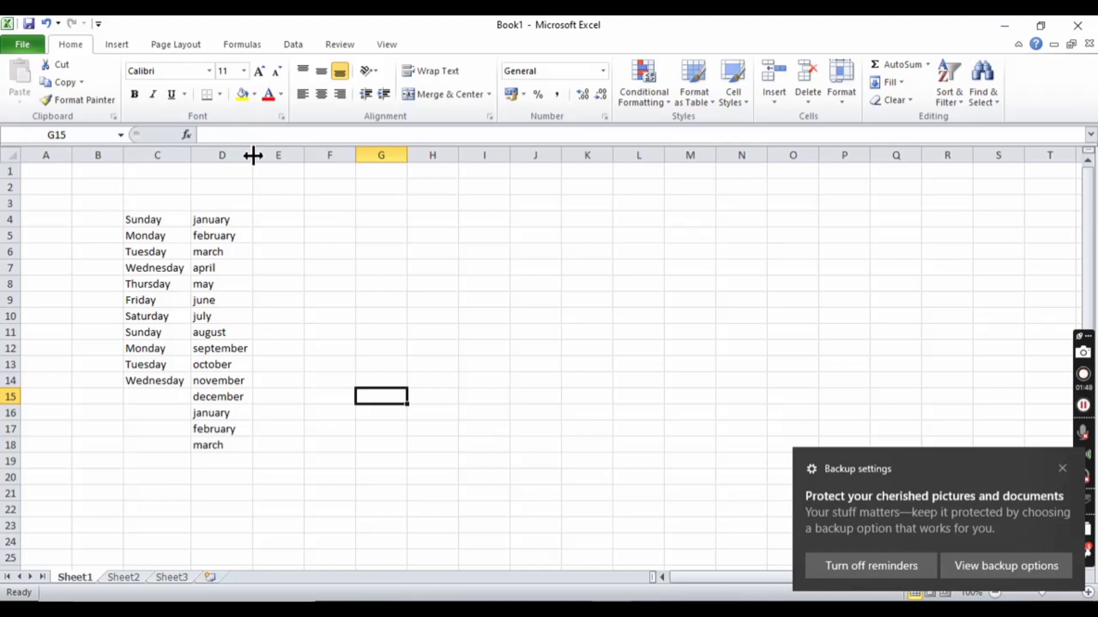
Enter 1 in E4 and autofill down to E20 using the Fill Series option.
click(277, 220)
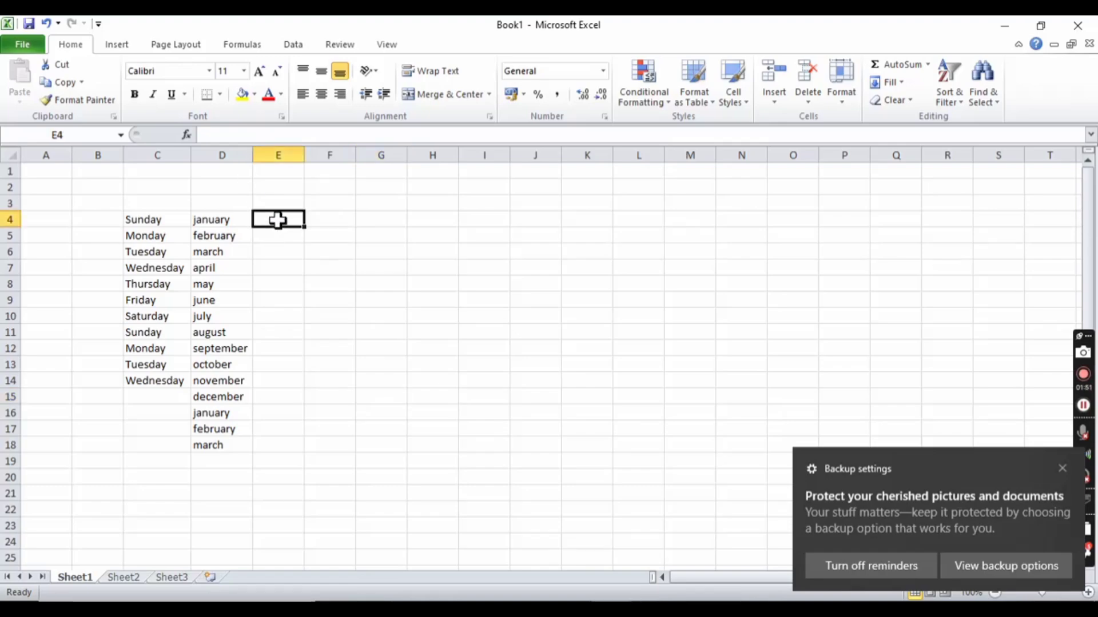
text(1)
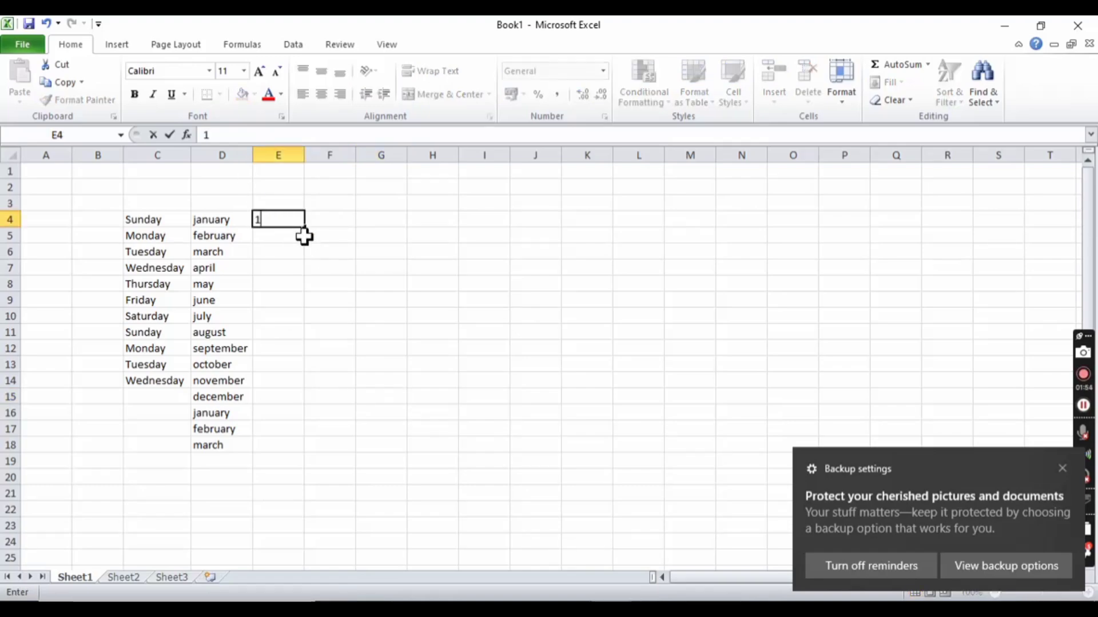
drag(305, 227, 319, 480)
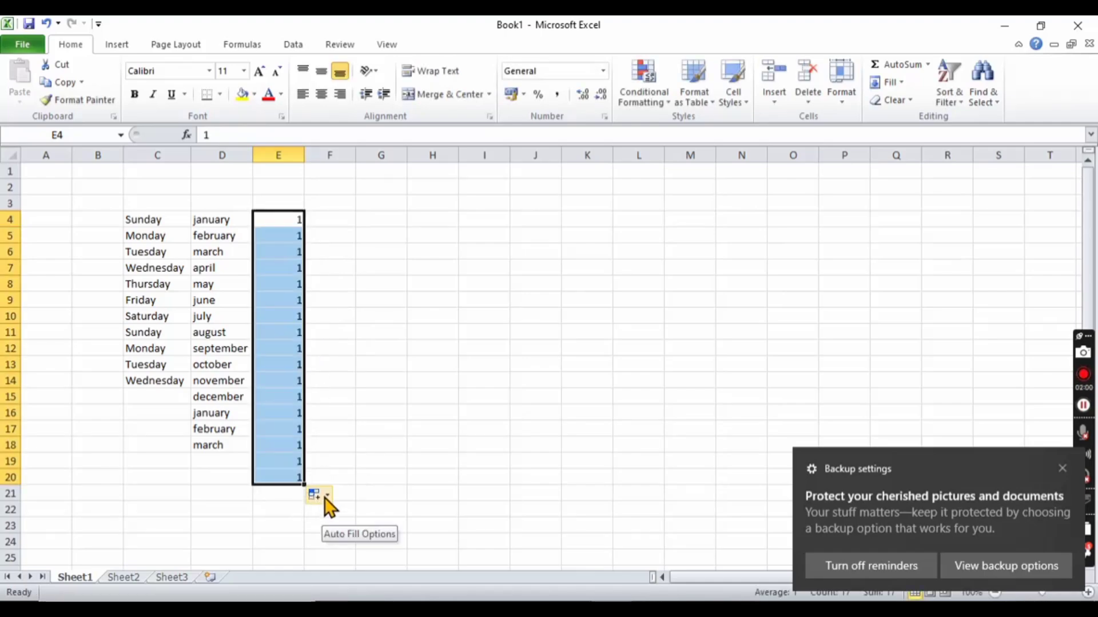
click(326, 497)
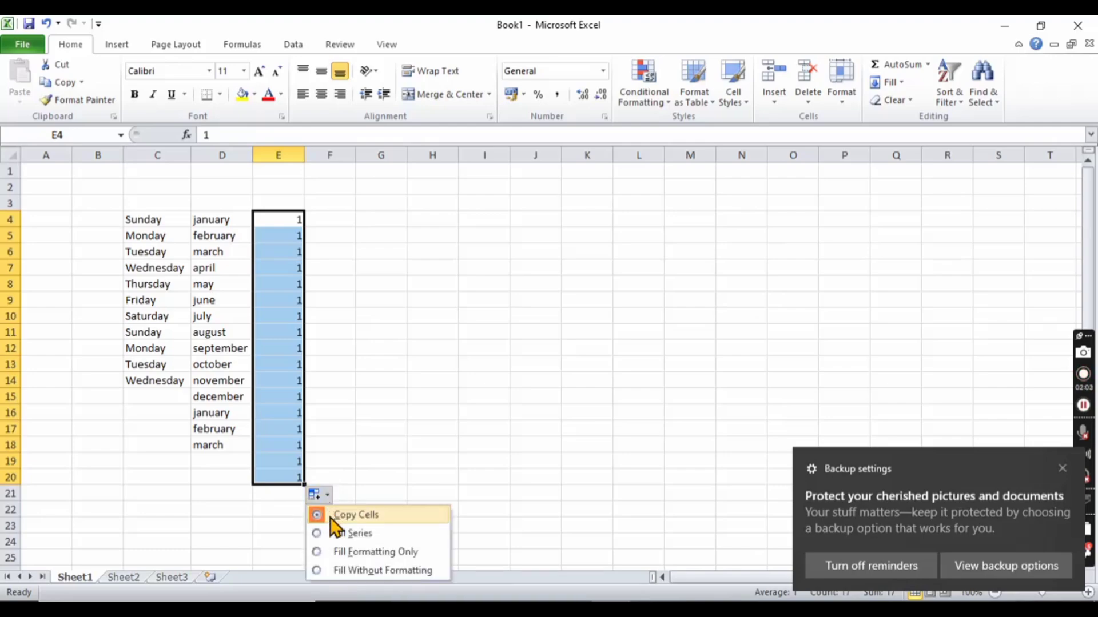
click(358, 537)
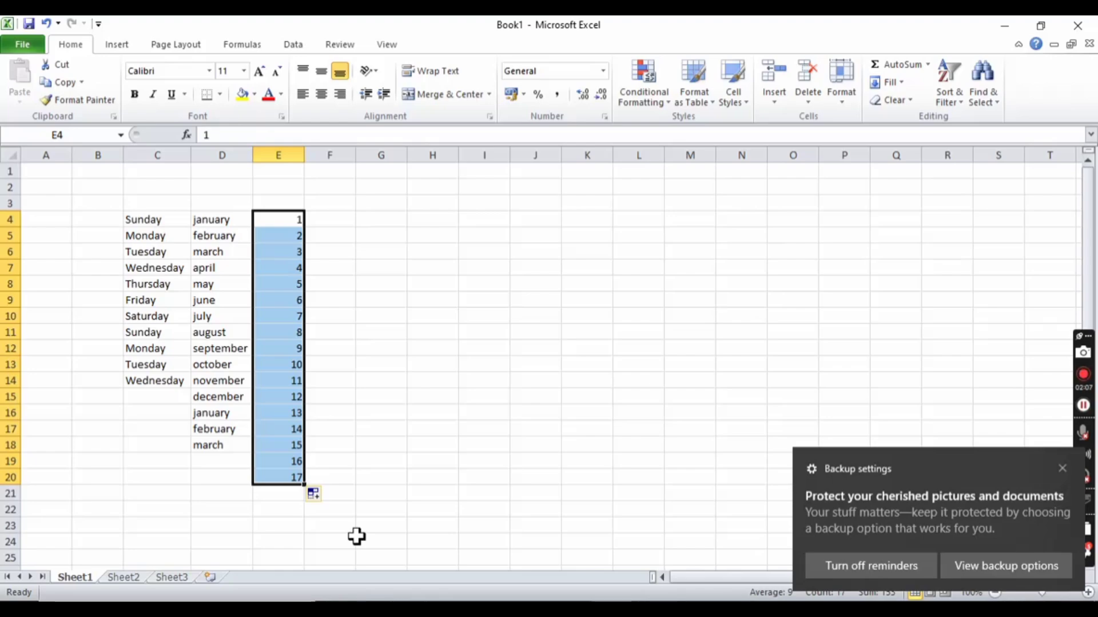
click(357, 540)
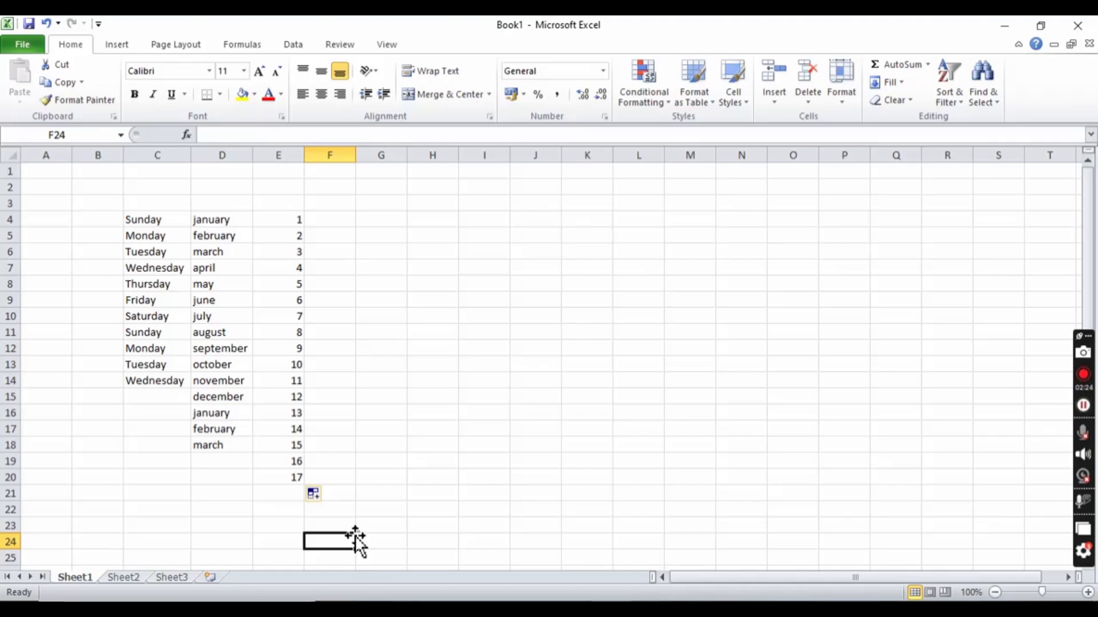
Enter 2, 3, 4 and 5 in cells F4 through I4.
click(325, 223)
text(2)
click(366, 220)
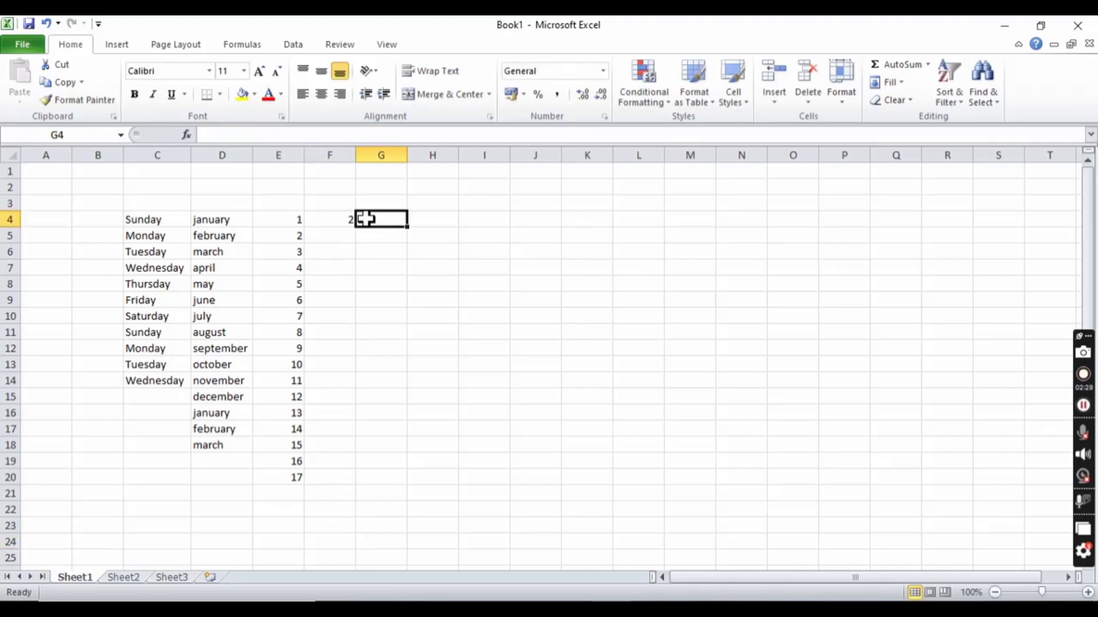
text(3)
click(434, 220)
text(4)
click(474, 225)
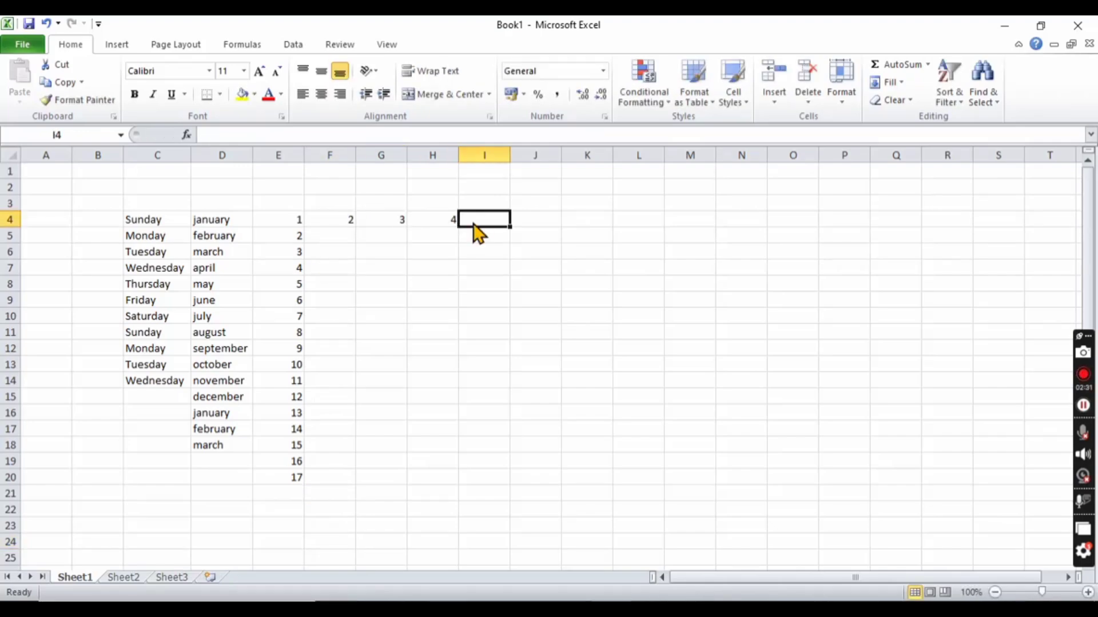
text(5)
Autofill the 2 in F4 across row 4 to O4 using the Fill Series option.
click(334, 219)
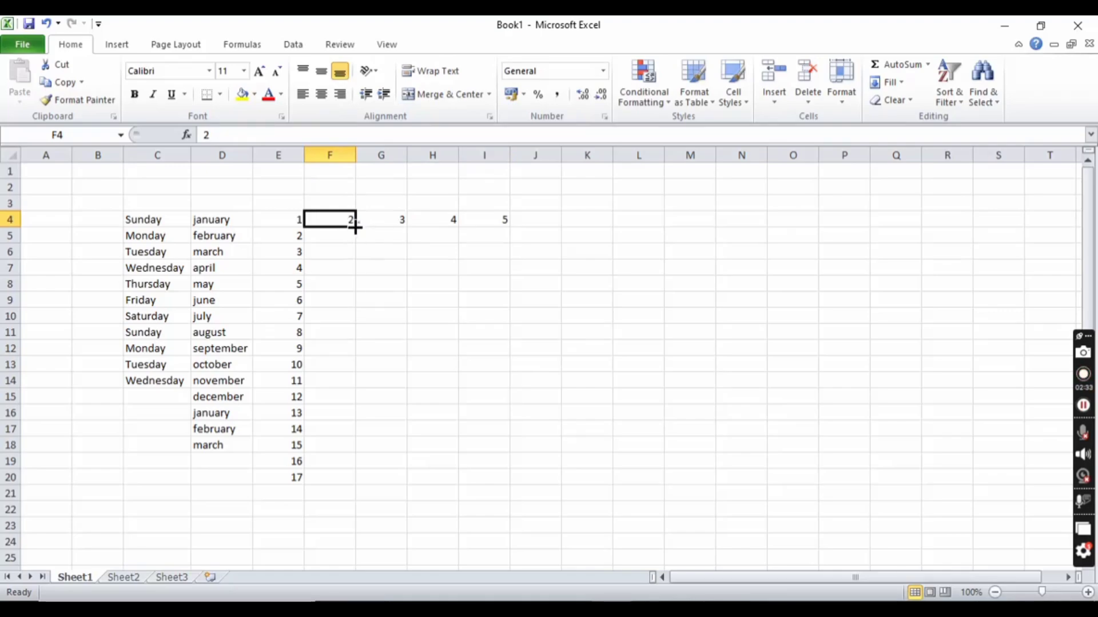
drag(355, 227, 818, 229)
click(836, 238)
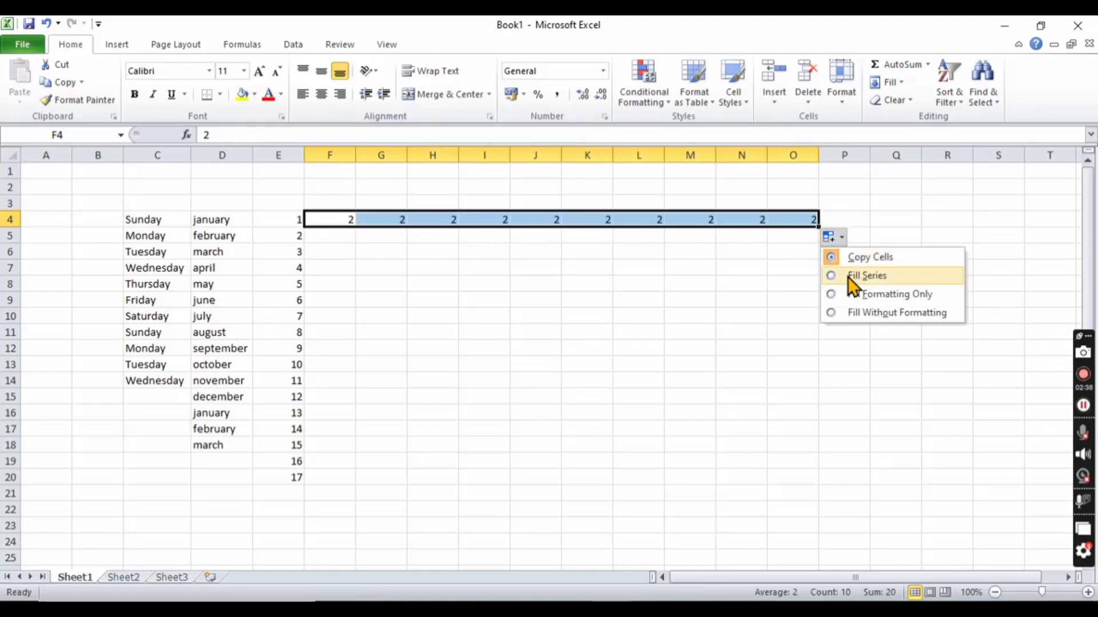
click(866, 276)
click(837, 314)
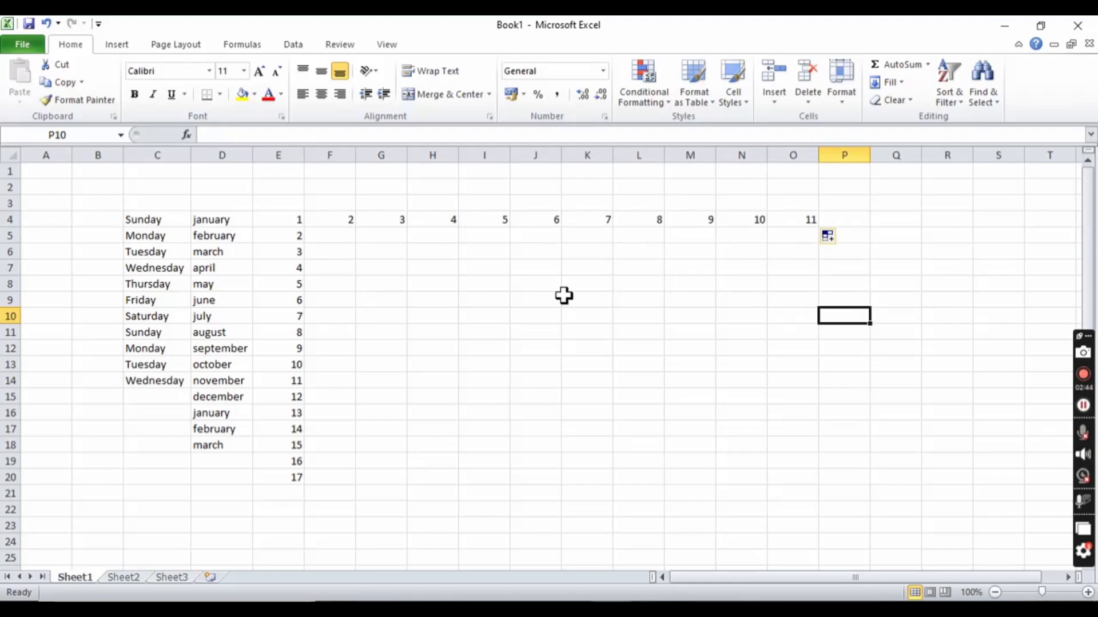
Enter the even numbers 4, 6, 8, 10, 12, 14, 16, 18, 20 and 22 across cells F5 through O5.
click(347, 235)
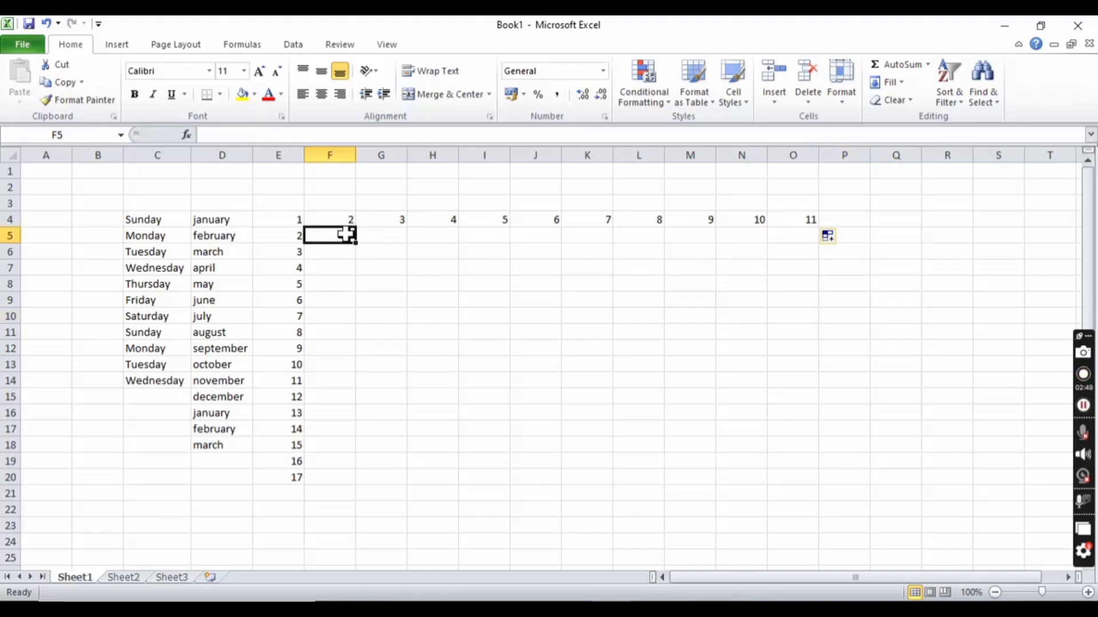
text(4)
click(380, 237)
text(6)
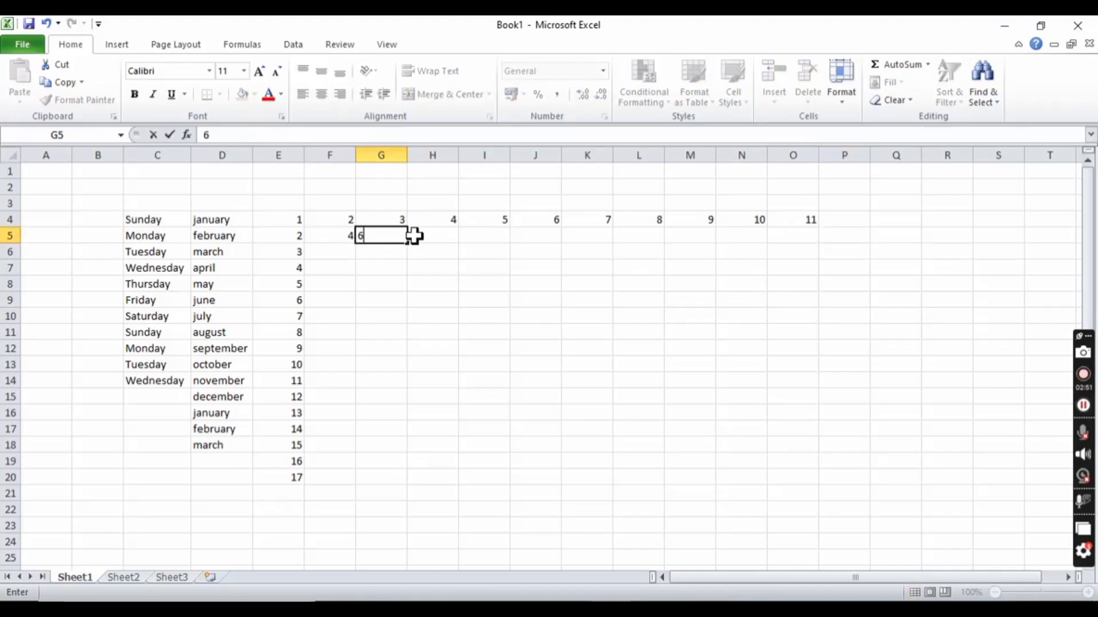
click(425, 231)
text(8)
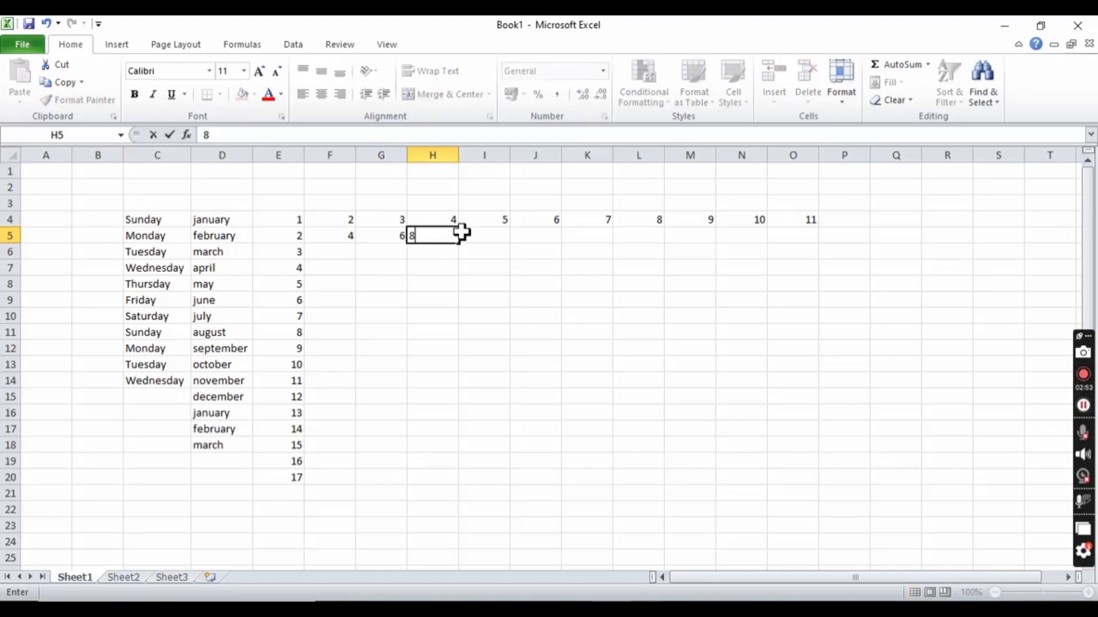
click(477, 229)
text(10)
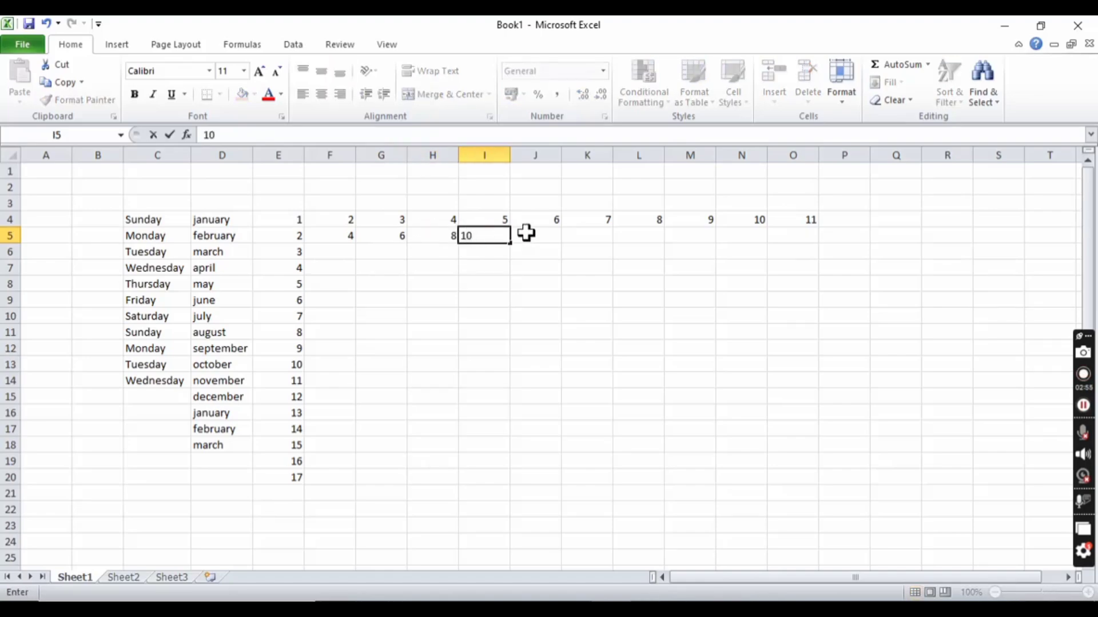
click(524, 233)
text(12)
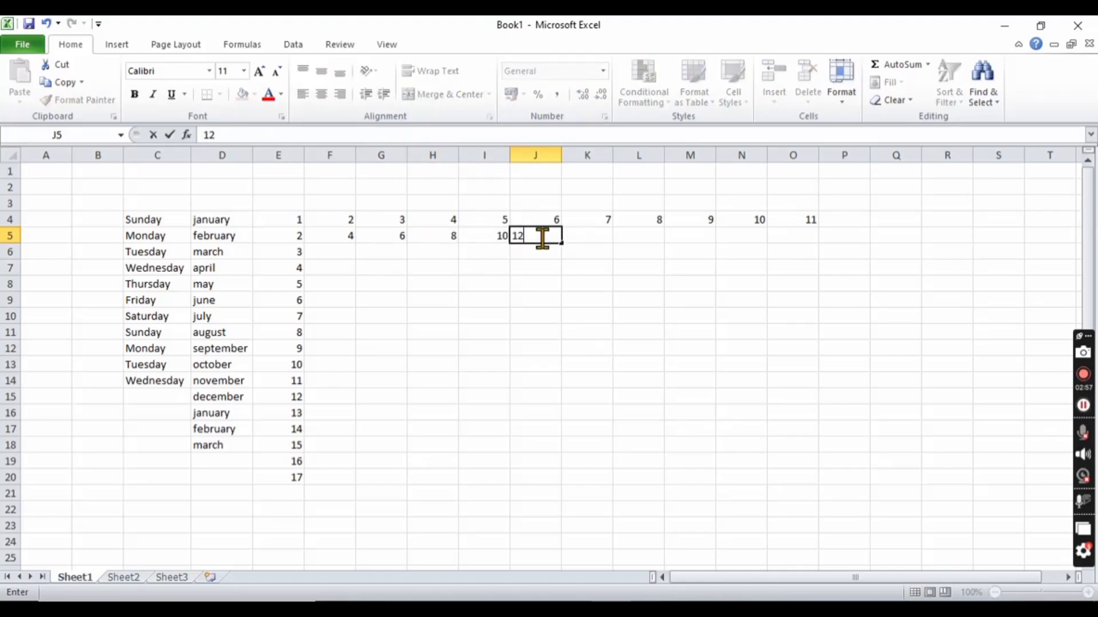
click(580, 236)
text(14)
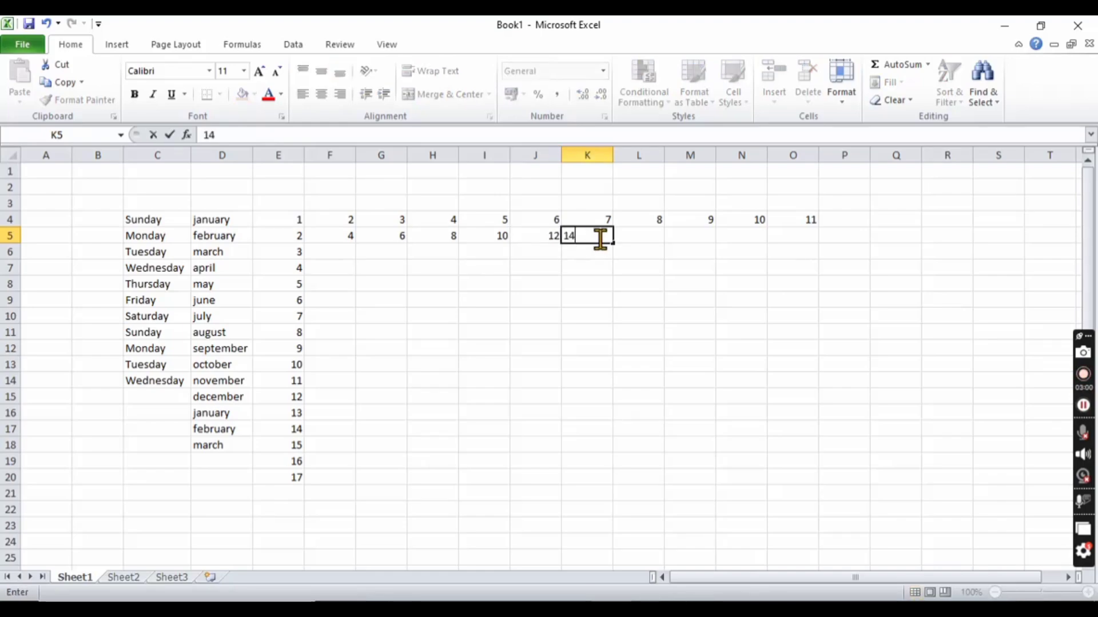
click(633, 236)
text(16)
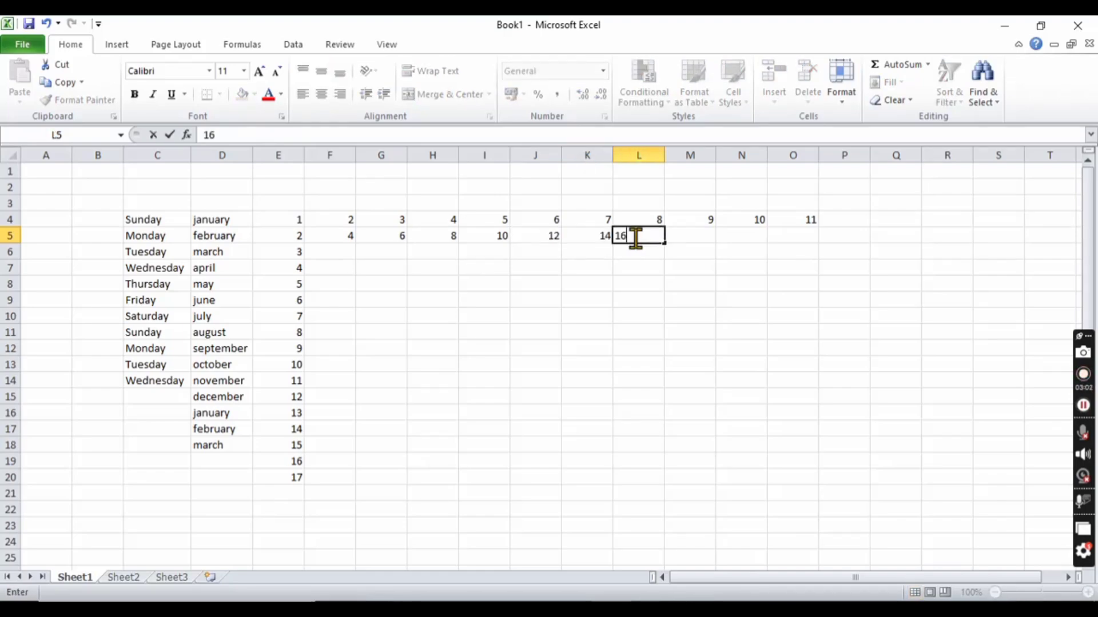
click(690, 236)
text(18)
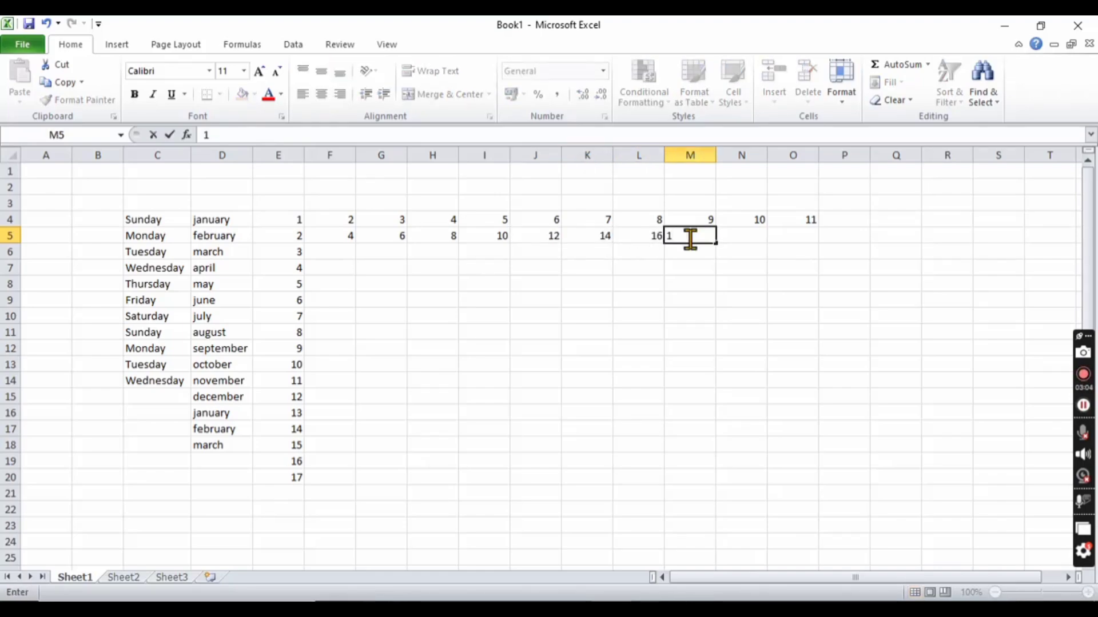
click(734, 237)
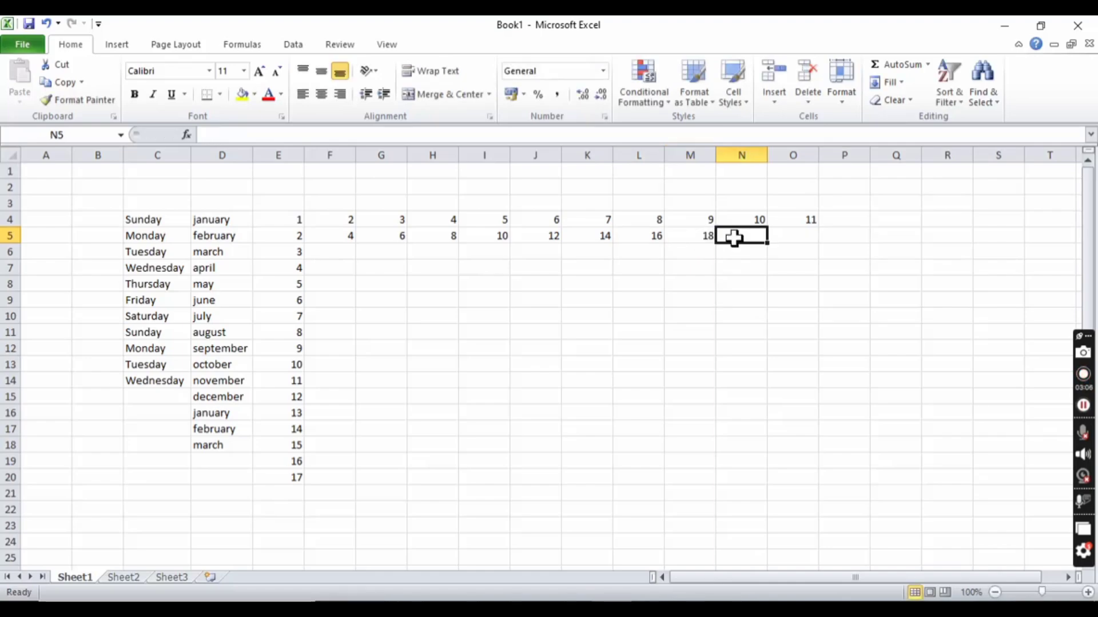
text(20)
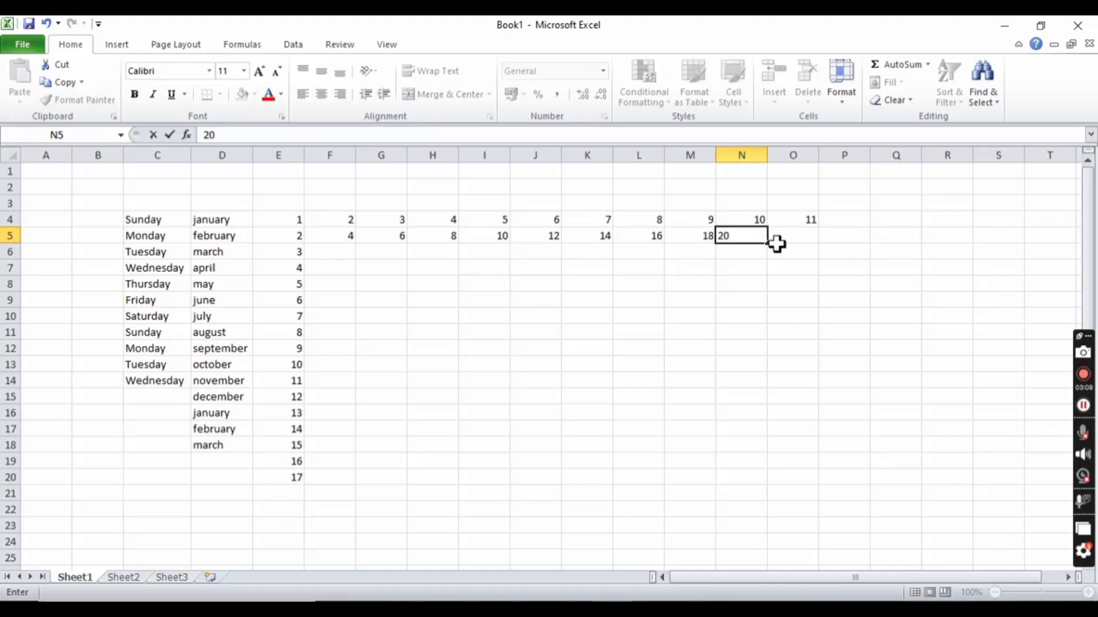
click(791, 242)
text(22)
key(Return)
key(Return)
key(Return)
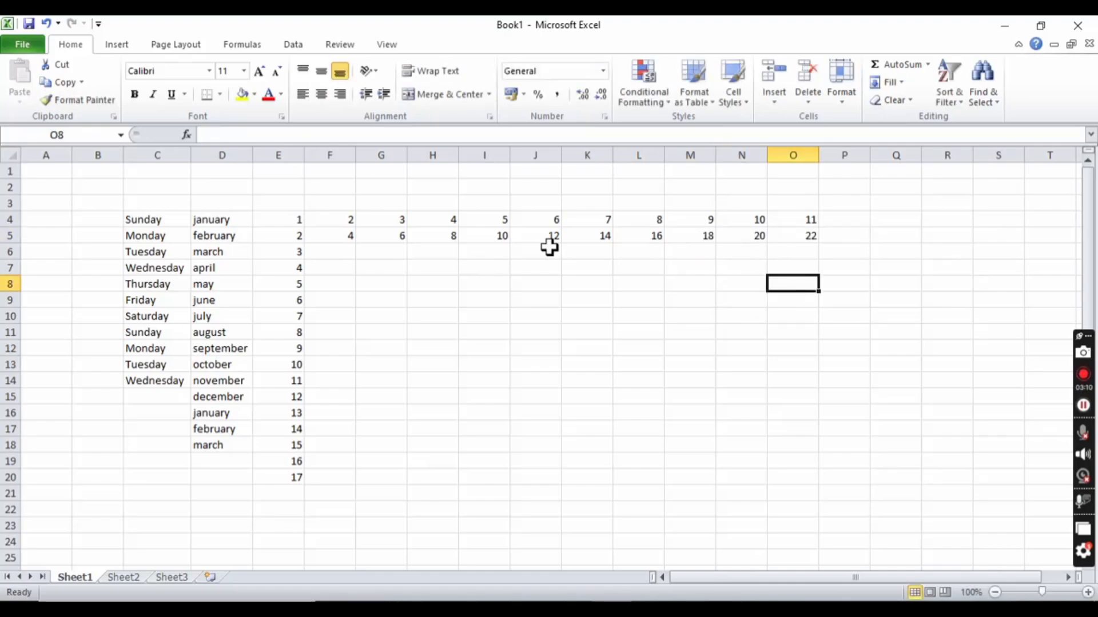
Select the range F4:O5 and autofill its number patterns down to row 19 to build the multiplication tables.
click(336, 222)
drag(336, 222, 776, 239)
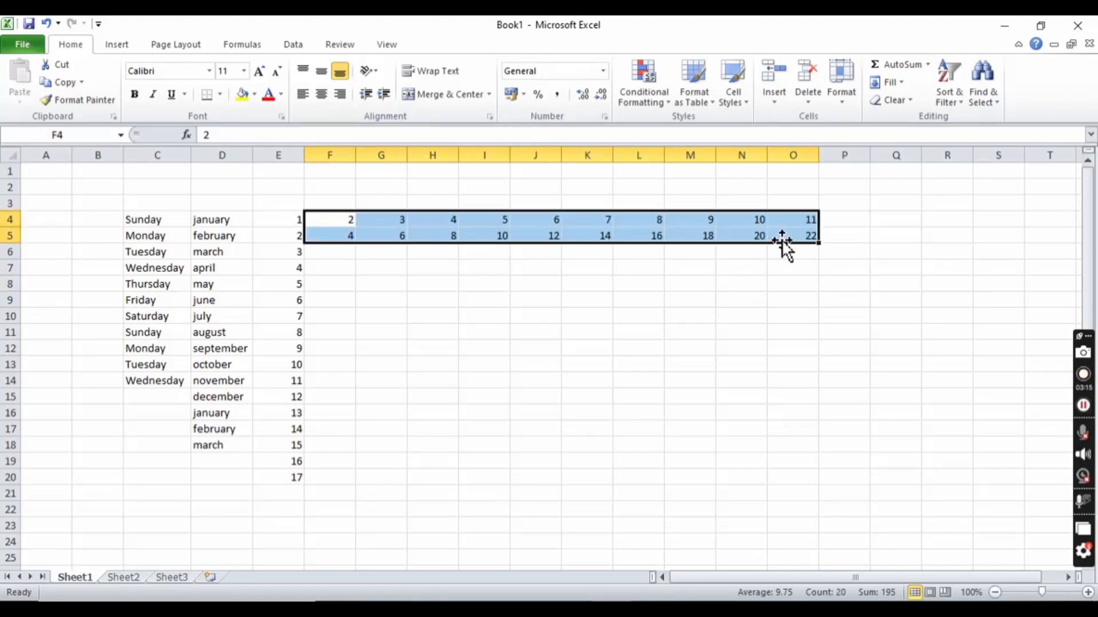
drag(819, 243, 821, 469)
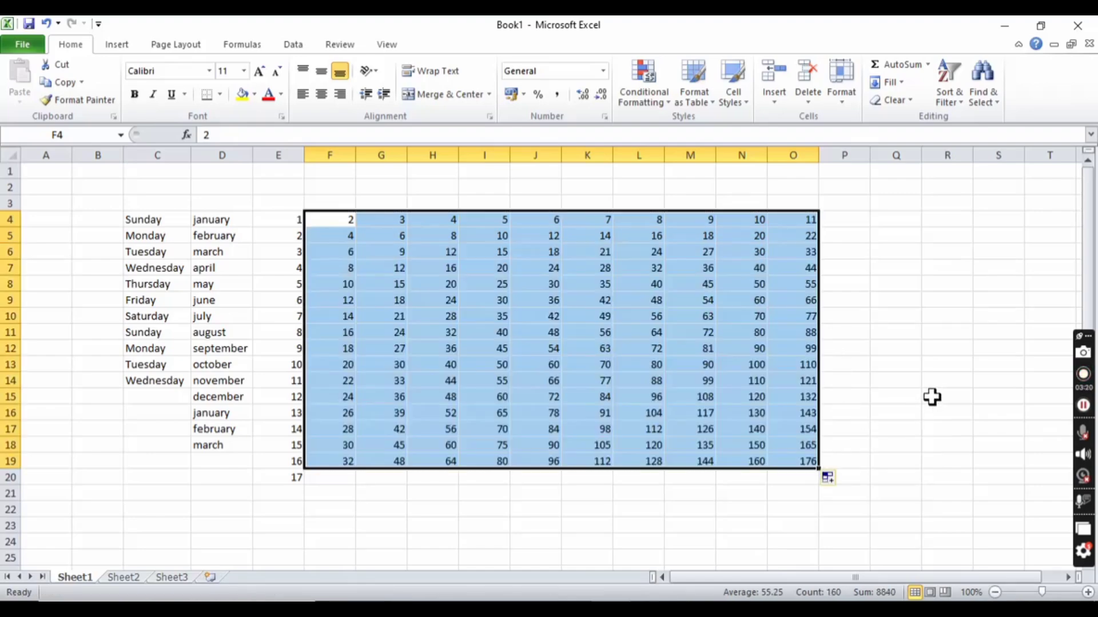
Make the weekday names in C4:C14 bold.
click(931, 395)
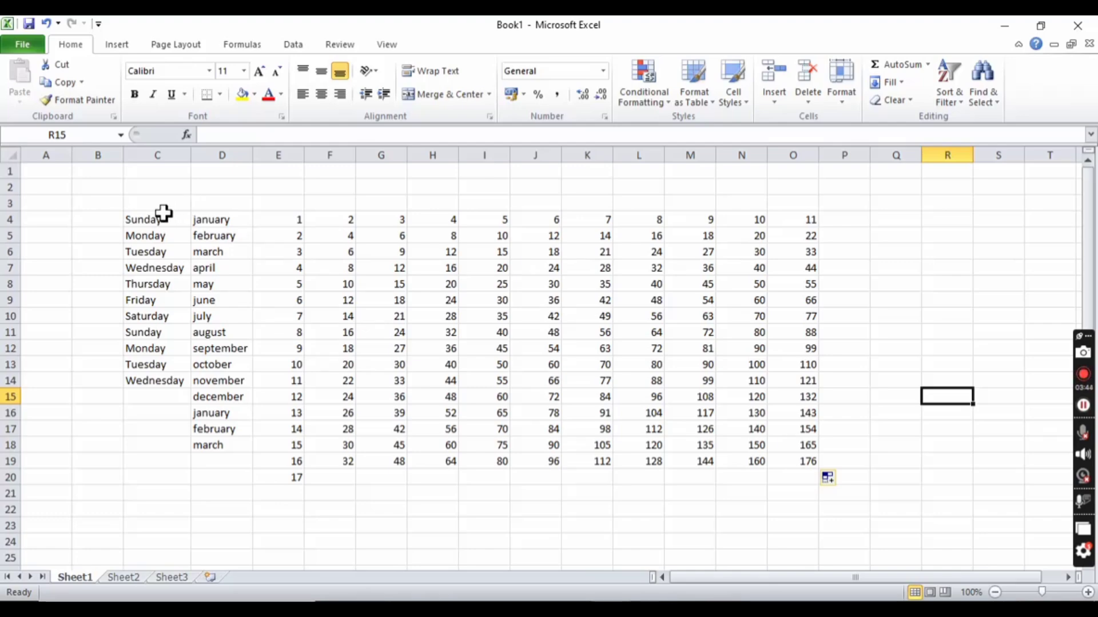
drag(162, 218, 166, 383)
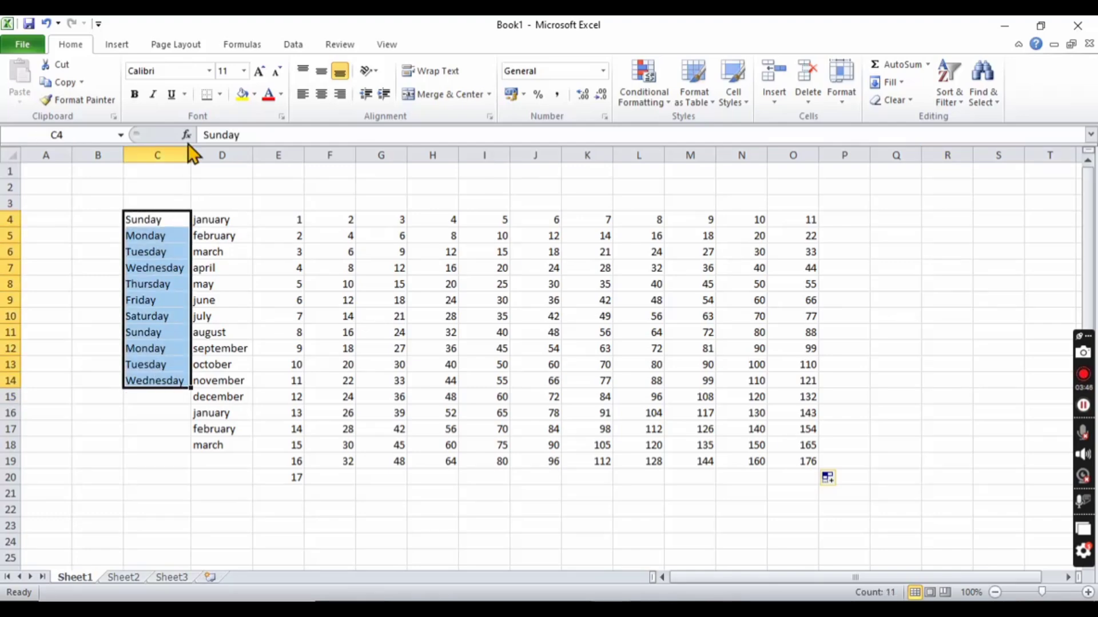
click(136, 96)
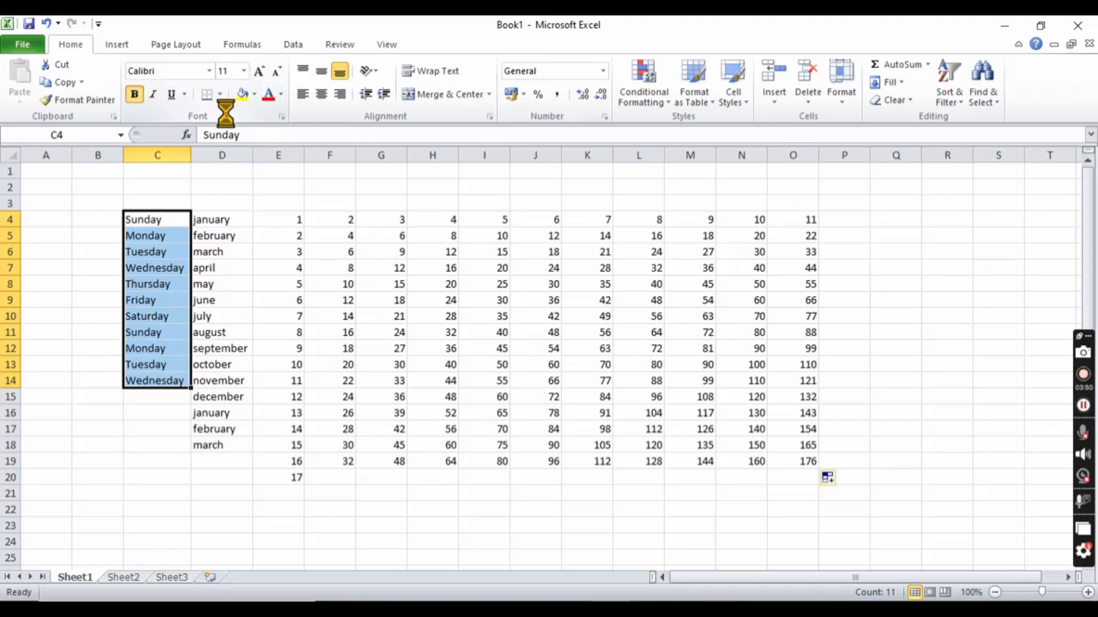
click(242, 348)
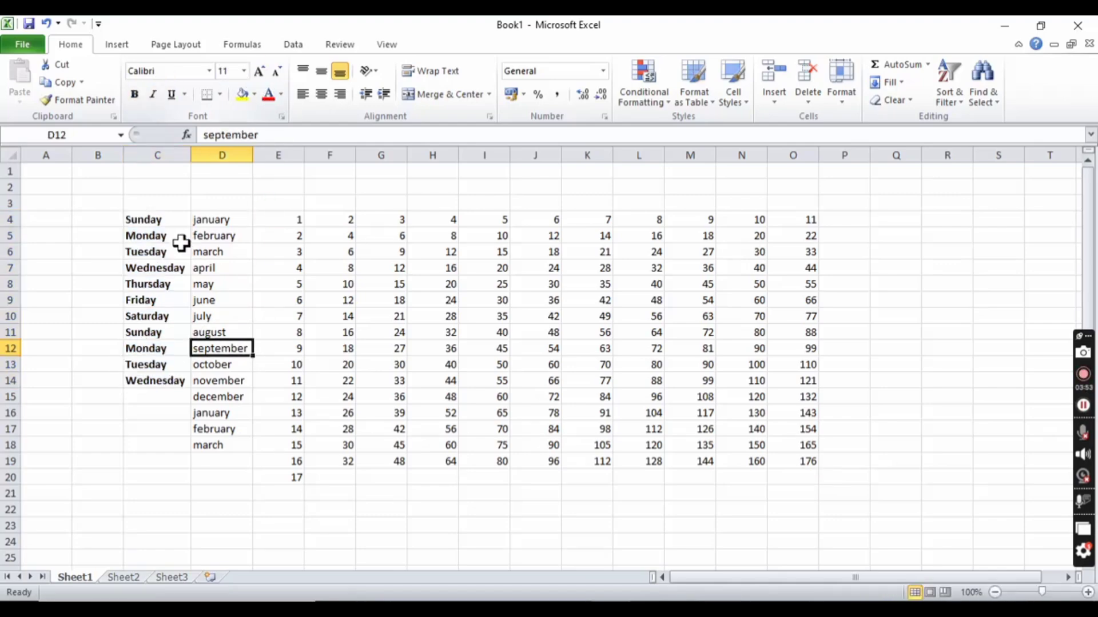
Color the weekday names in C4:C14 red and change their font to Cambria.
drag(159, 215, 160, 380)
click(283, 95)
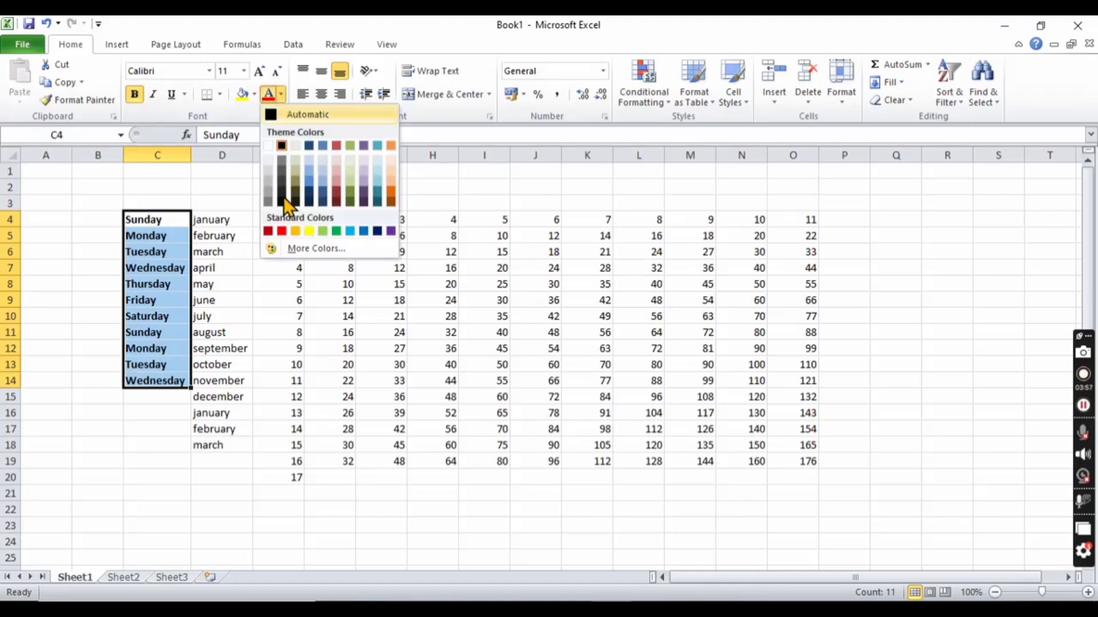
click(279, 231)
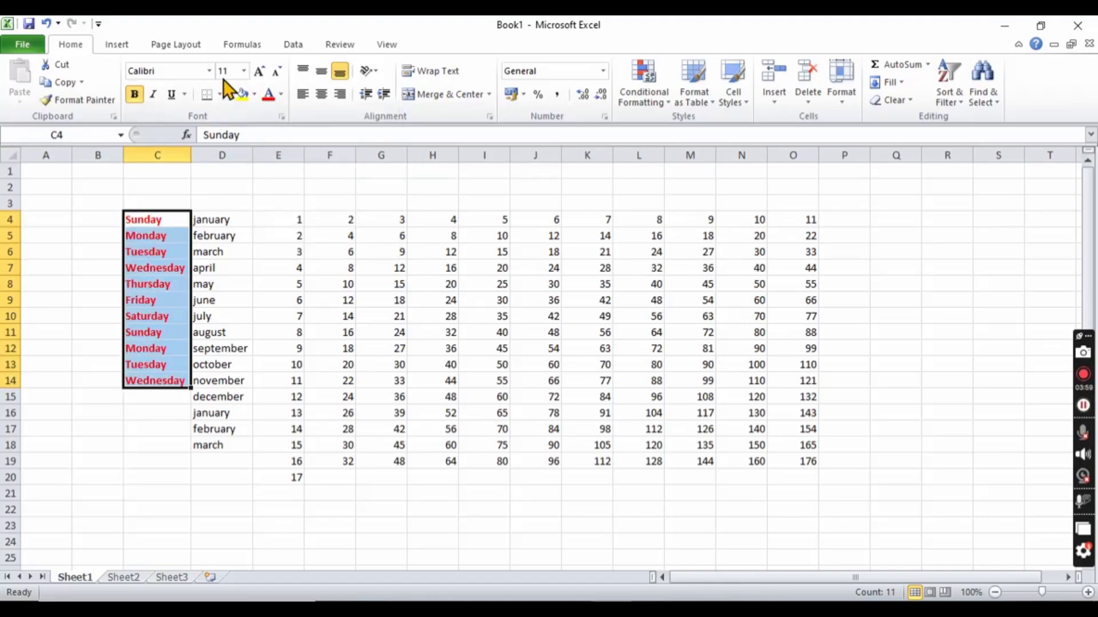
click(210, 70)
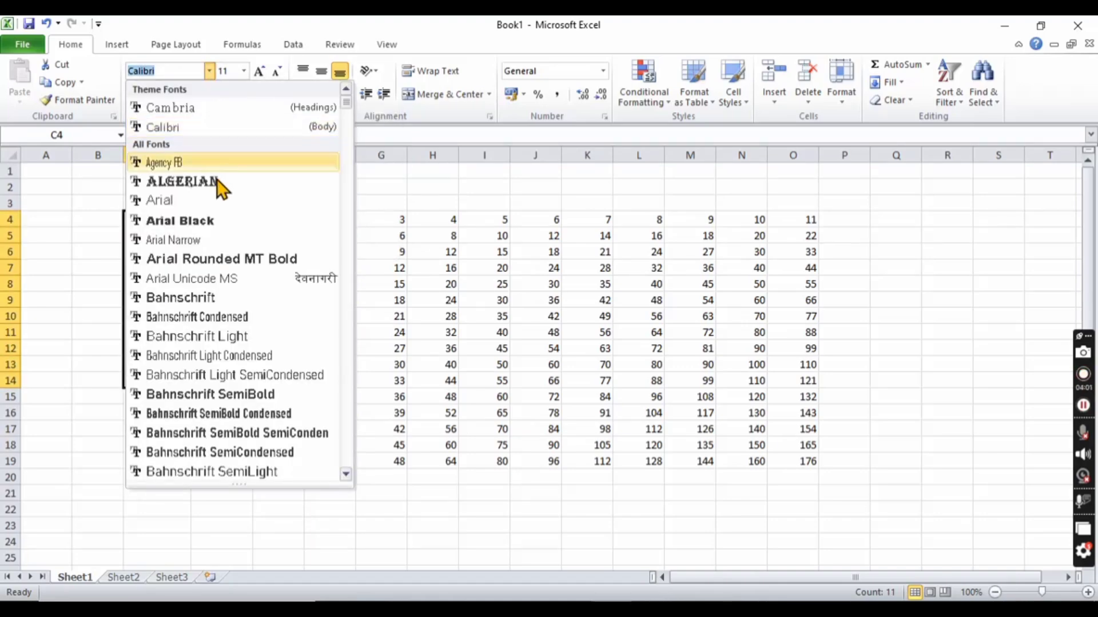
click(203, 109)
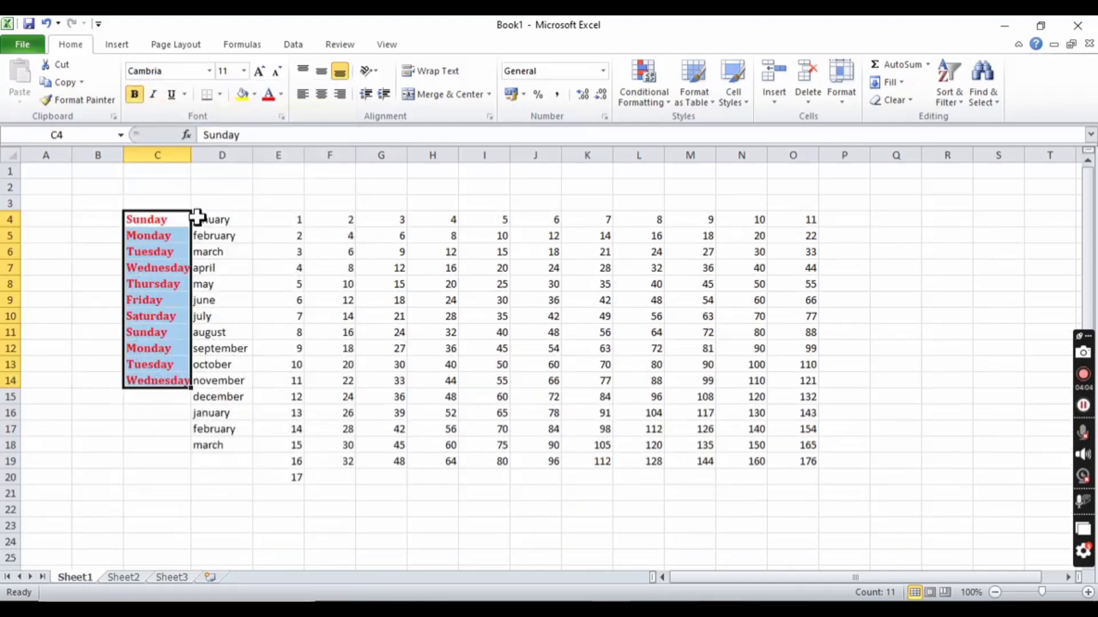
click(202, 284)
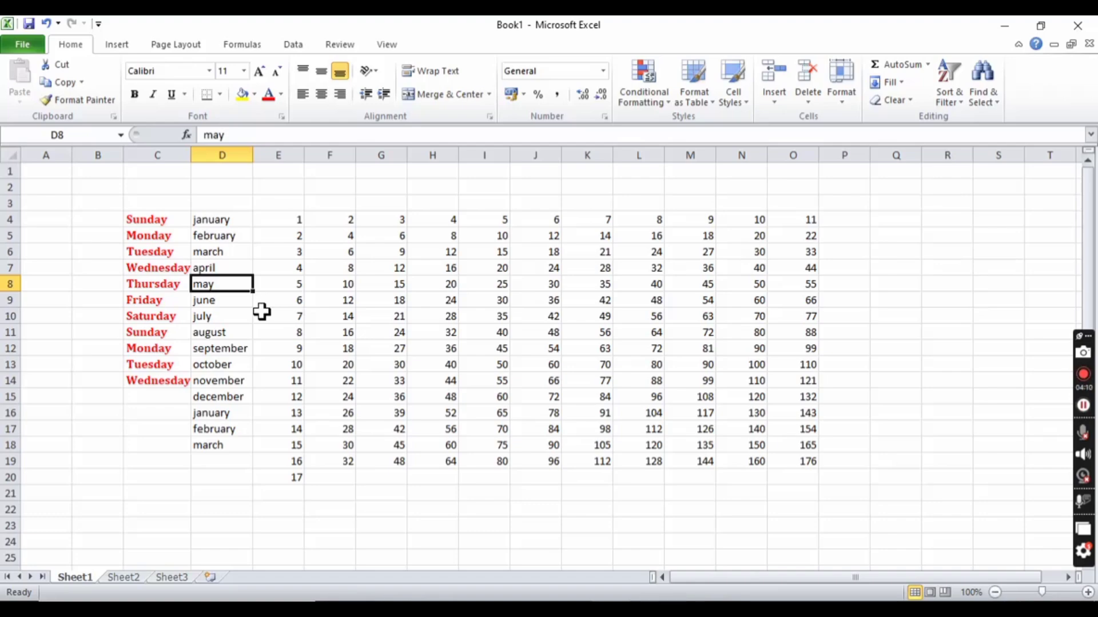
Center the contents of the range C4:P20 horizontally.
drag(135, 215, 823, 476)
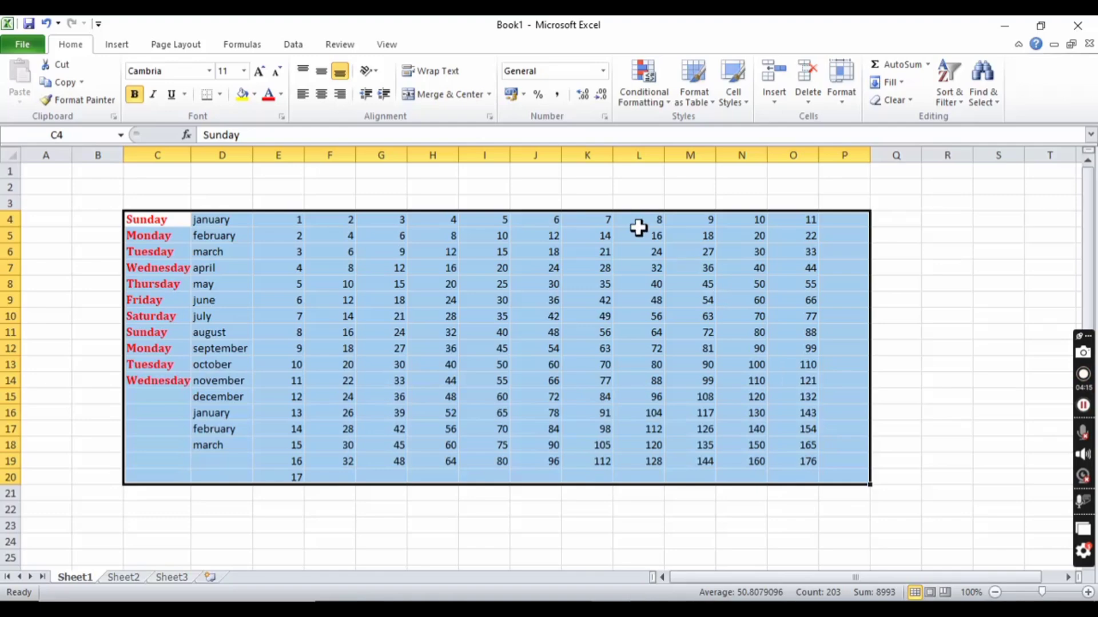
click(318, 97)
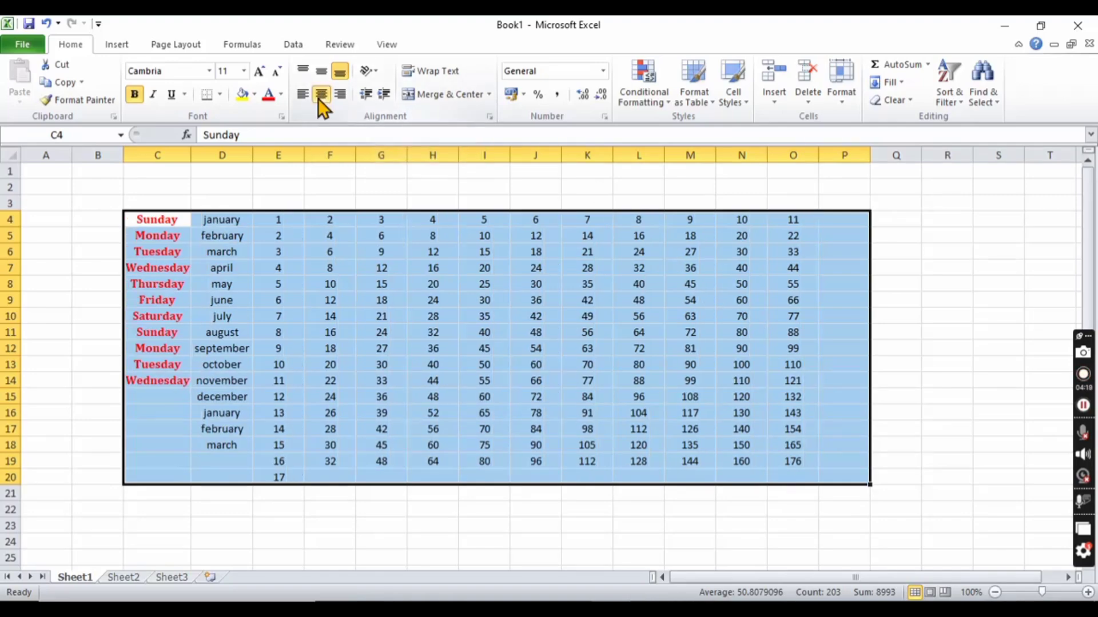
click(911, 332)
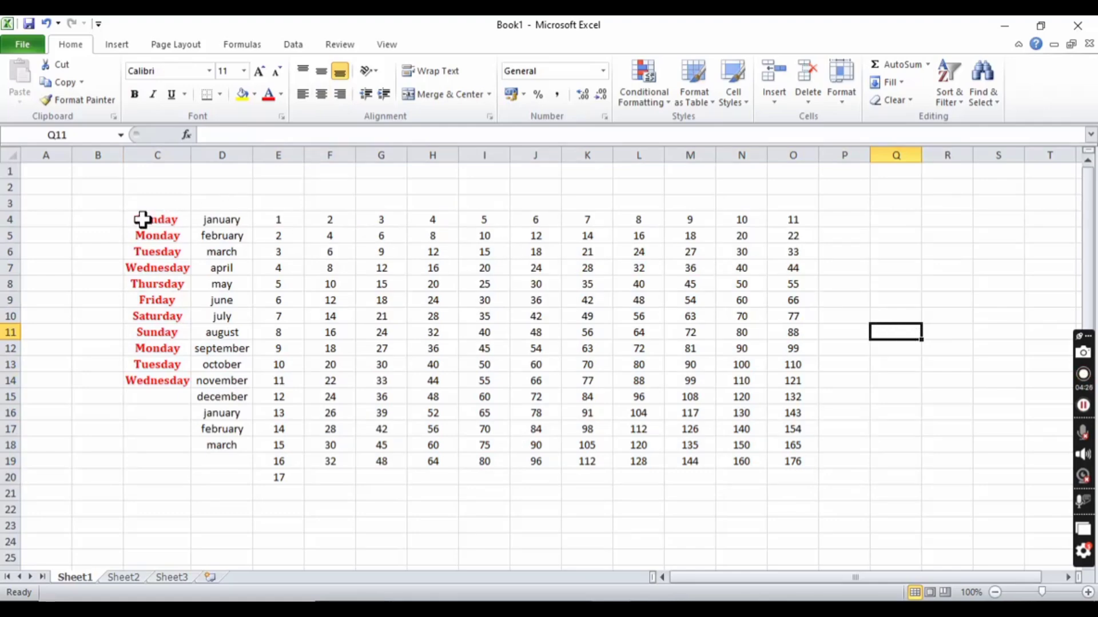
Fill the data range C4:O20 with the standard yellow background color.
drag(145, 221, 798, 476)
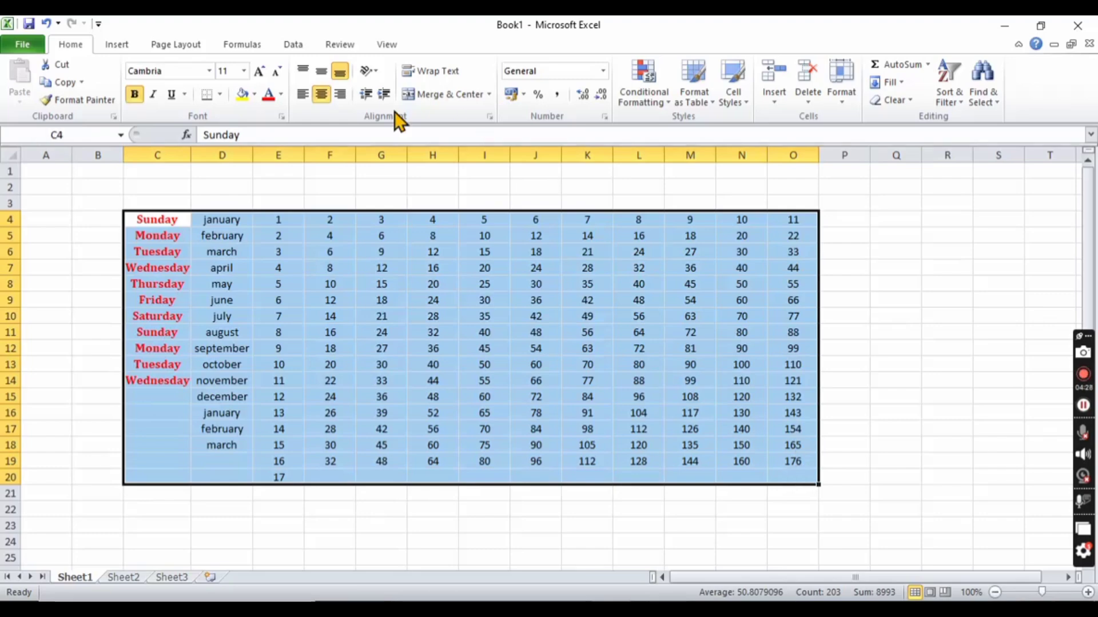
click(255, 93)
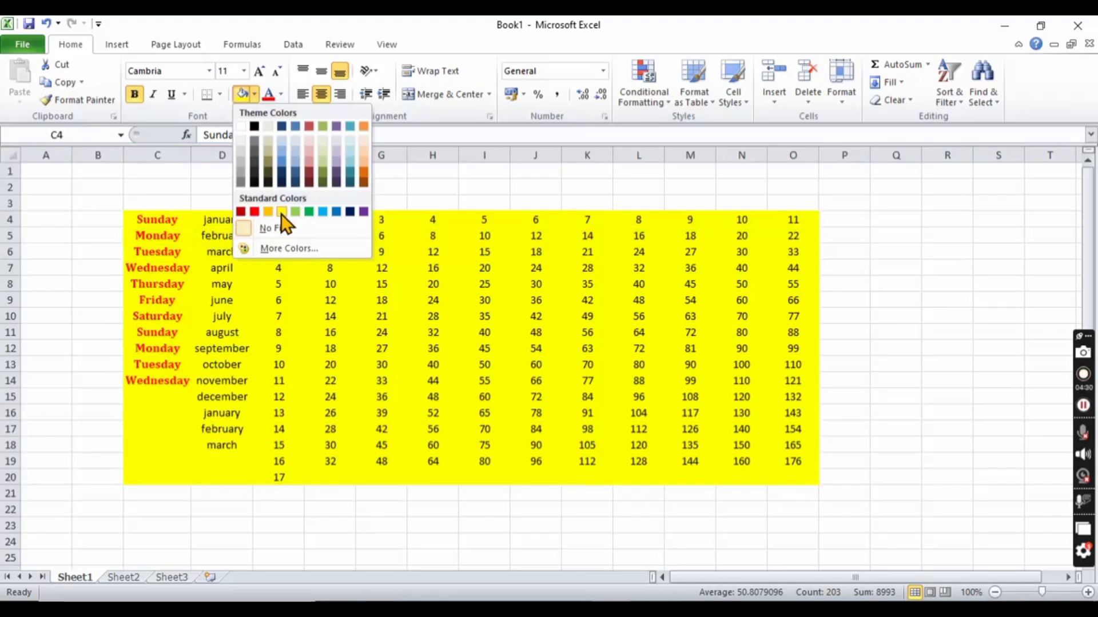
click(295, 211)
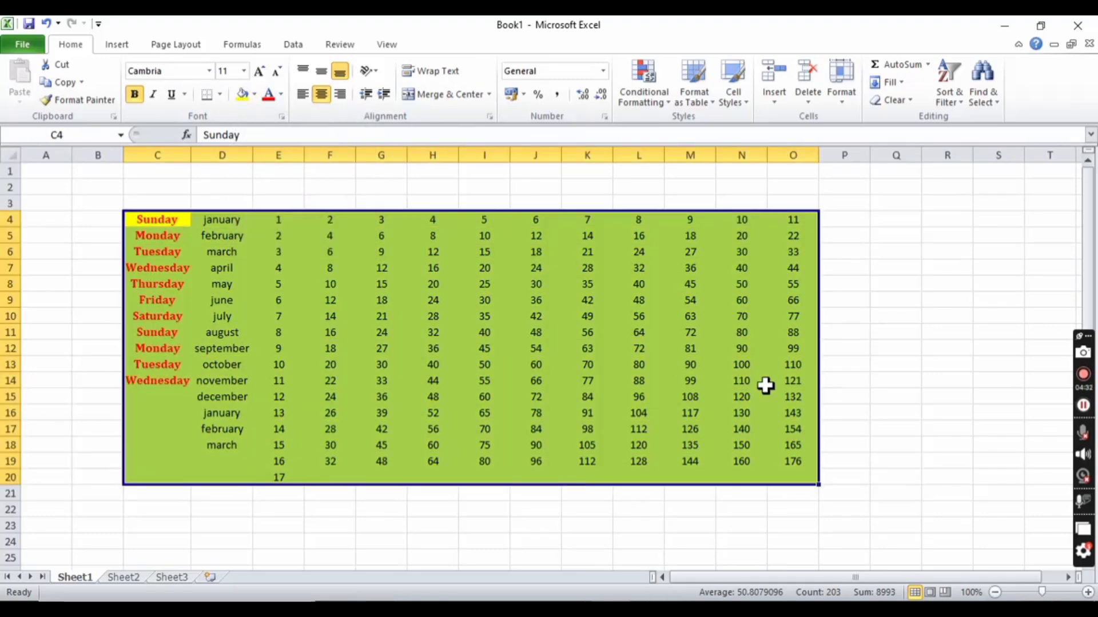